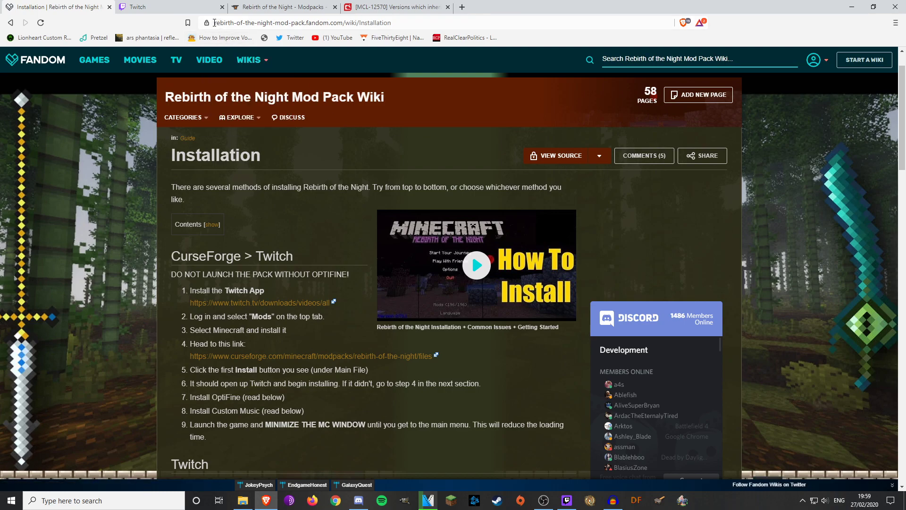
Read through the CurseForge, Twitch, MultiMC and GitHub installation methods on the Rebirth of the Night wiki's Installation page
left_click_drag(214, 22, 420, 11)
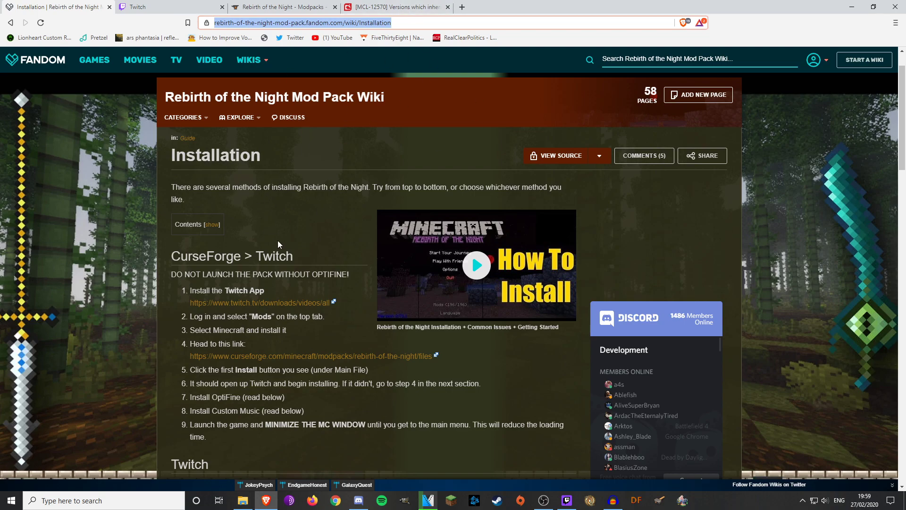
scroll(132, 286, "down", 15)
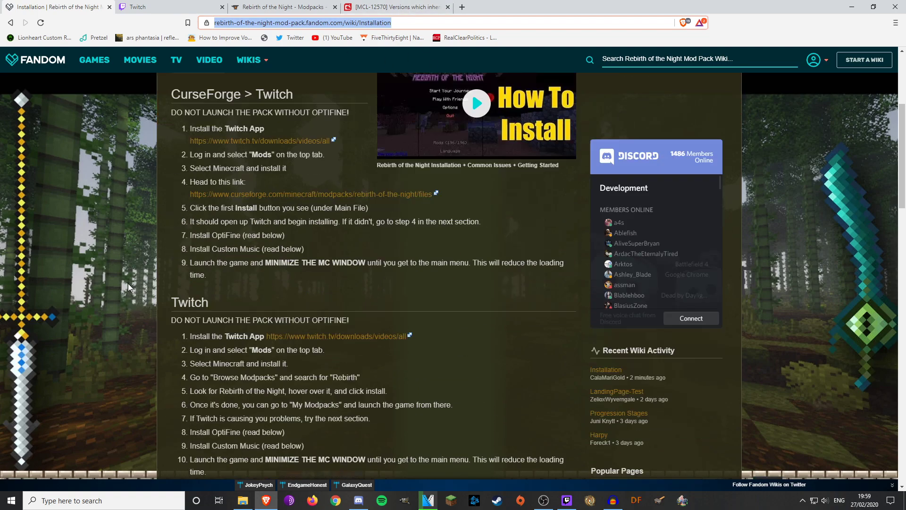
scroll(115, 360, "down", 6)
scroll(115, 360, "up", 4)
scroll(114, 356, "up", 15)
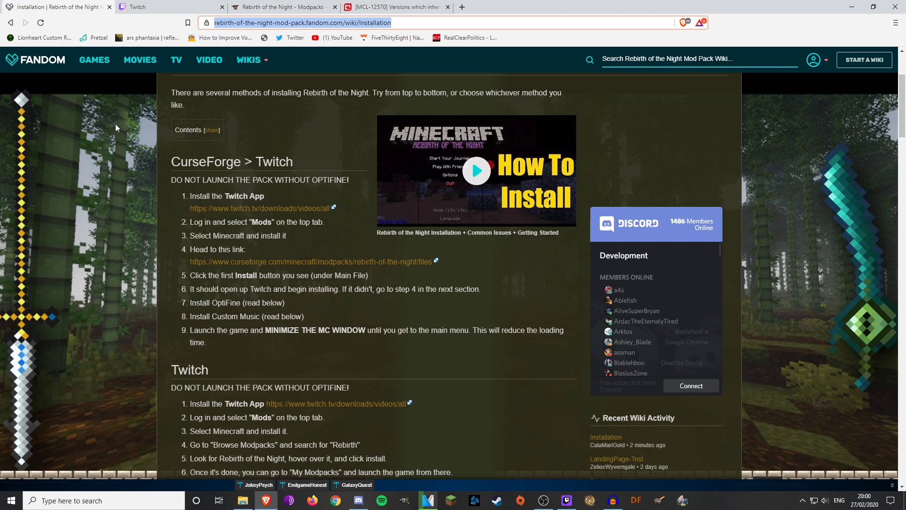
scroll(114, 140, "down", 5)
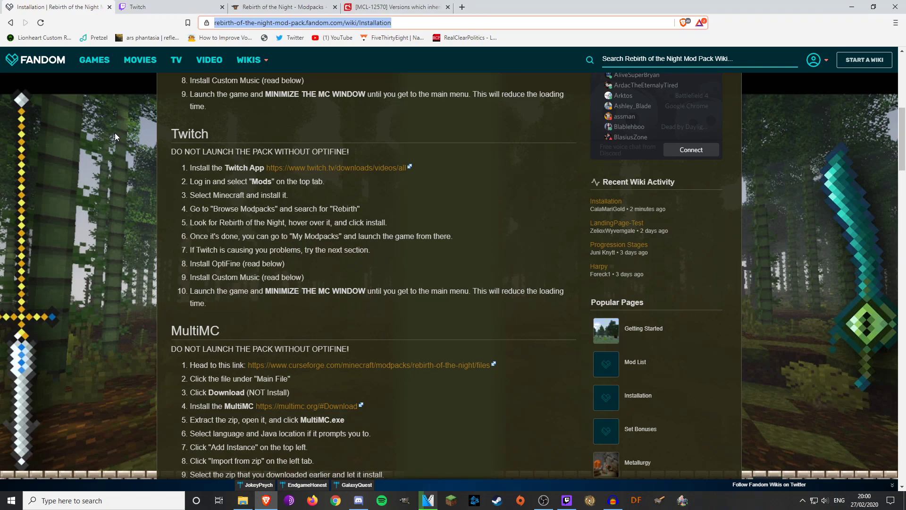
scroll(115, 134, "down", 5)
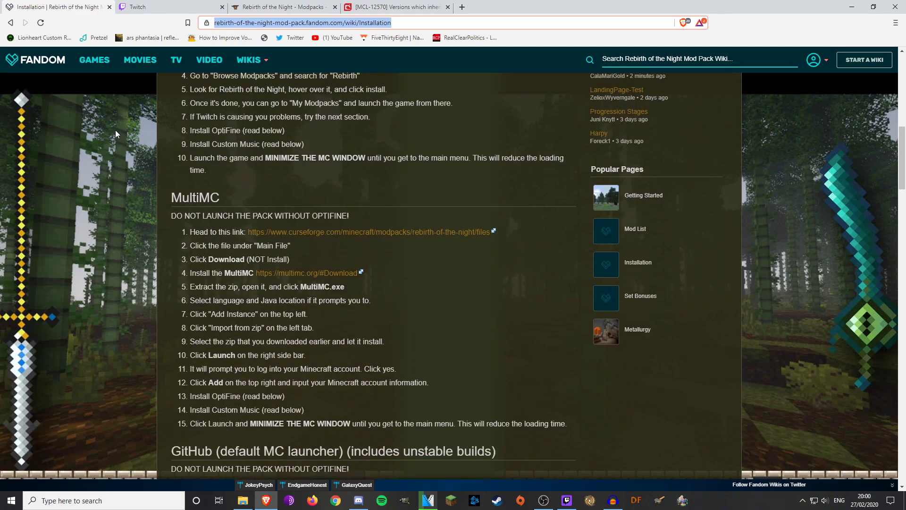
left_click_drag(173, 94, 443, 320)
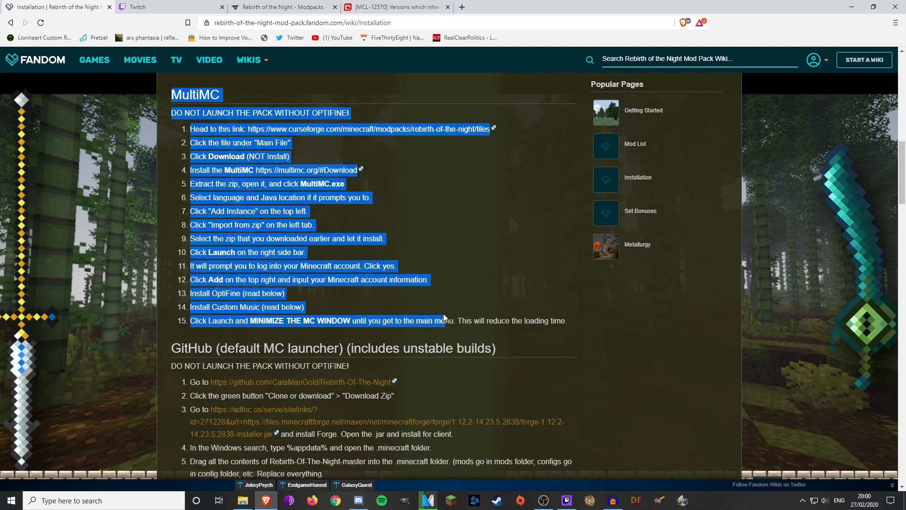
left_click(443, 315)
scroll(386, 283, "down", 4)
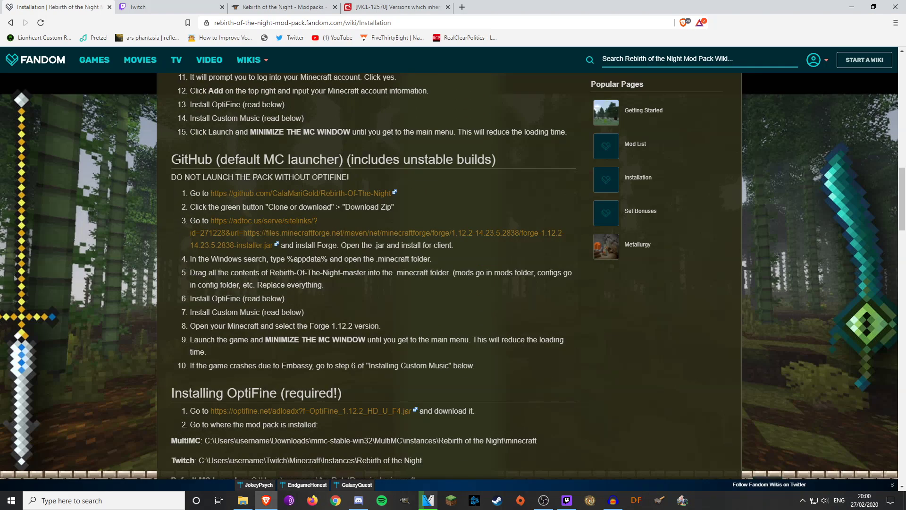
left_click_drag(173, 159, 374, 173)
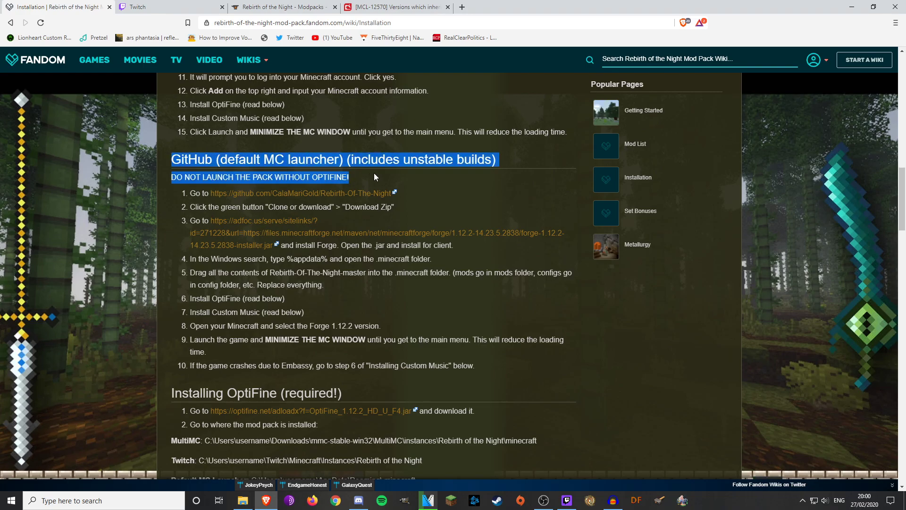
left_click(101, 172)
scroll(113, 226, "up", 15)
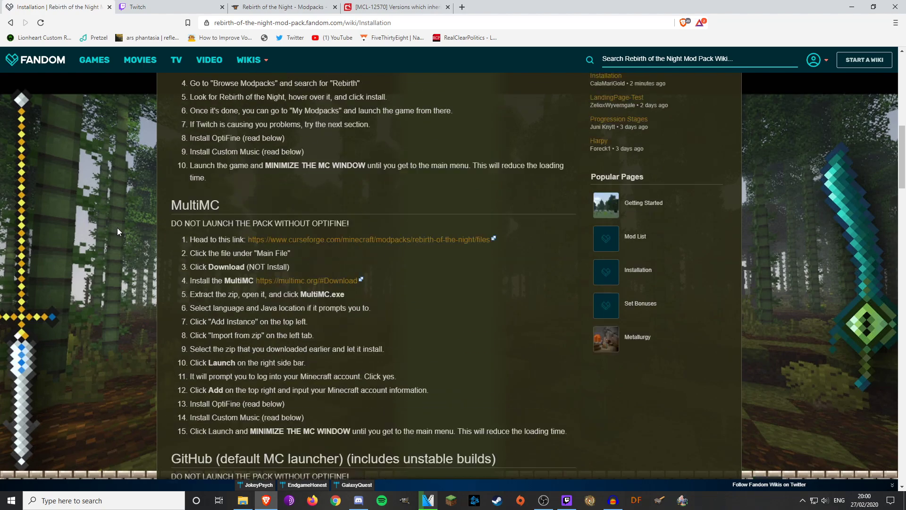
Check the Twitch downloads page, switch to the Twitch desktop app and browse its available Minecraft modpacks
key("ctrl+Tab")
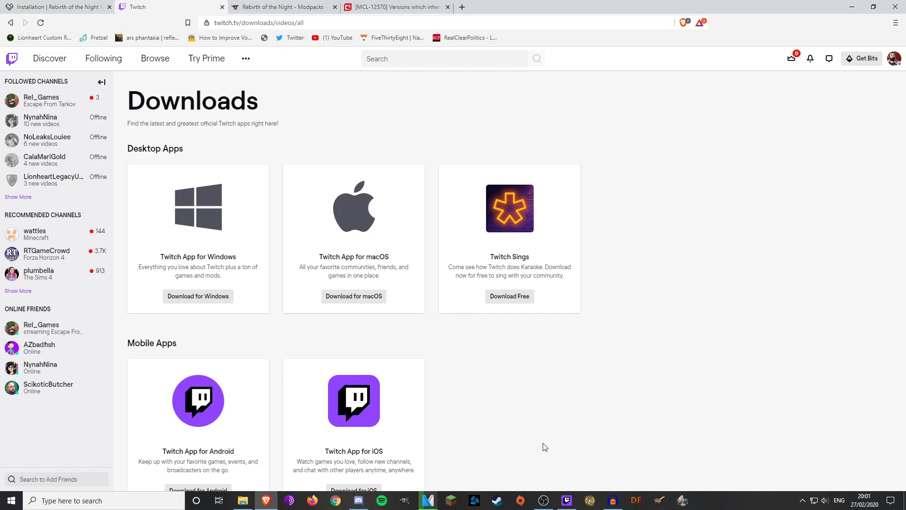
left_click(567, 500)
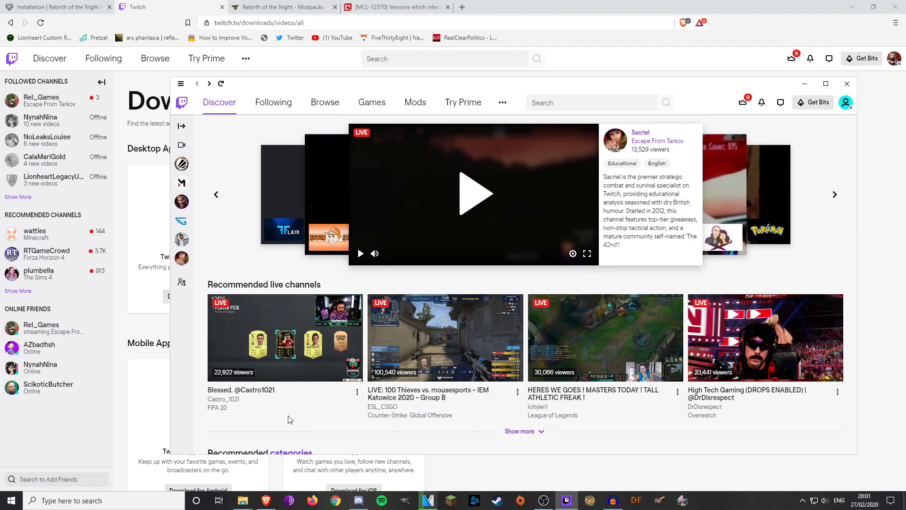
left_click(415, 103)
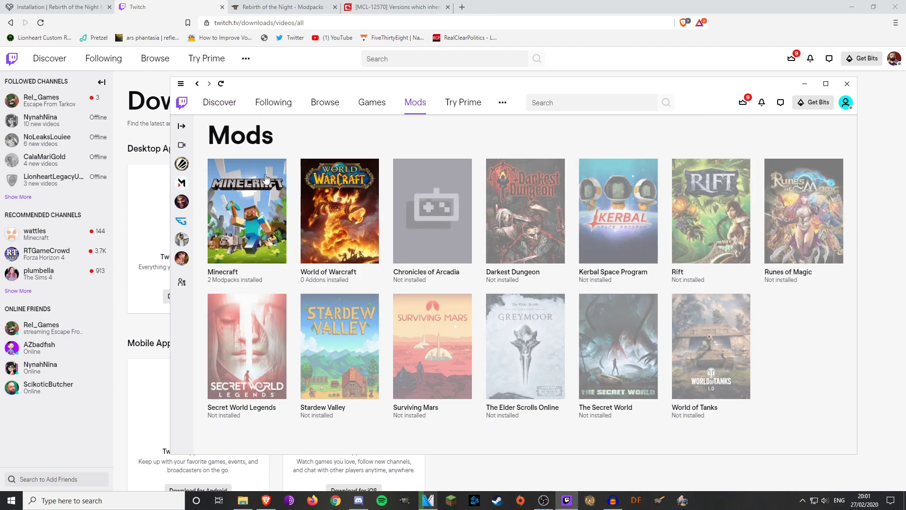
left_click(240, 212)
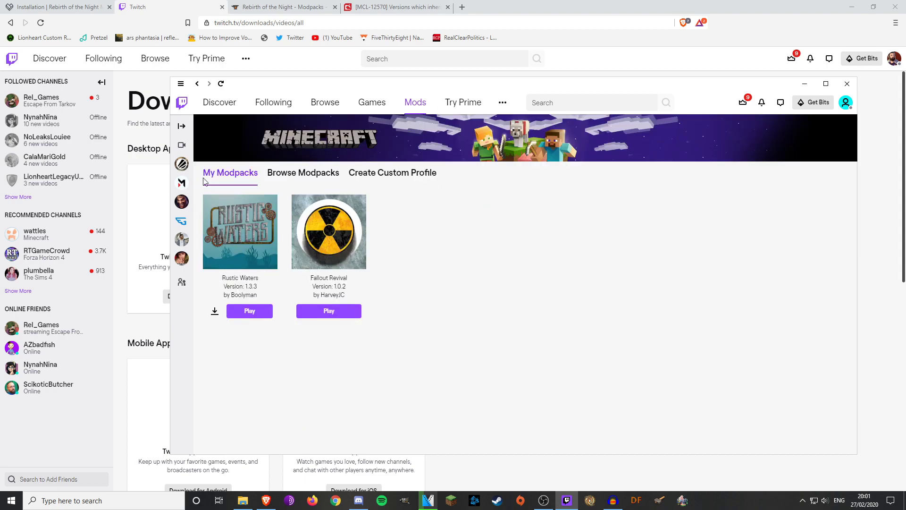
left_click(303, 172)
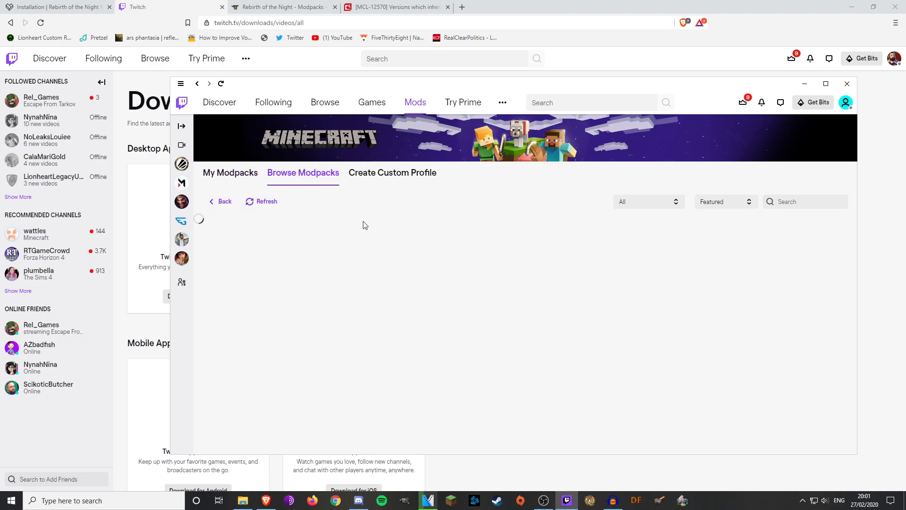
View the Rebirth of the Night files page on CurseForge, and install that modpack in the Twitch desktop app
left_click(283, 7)
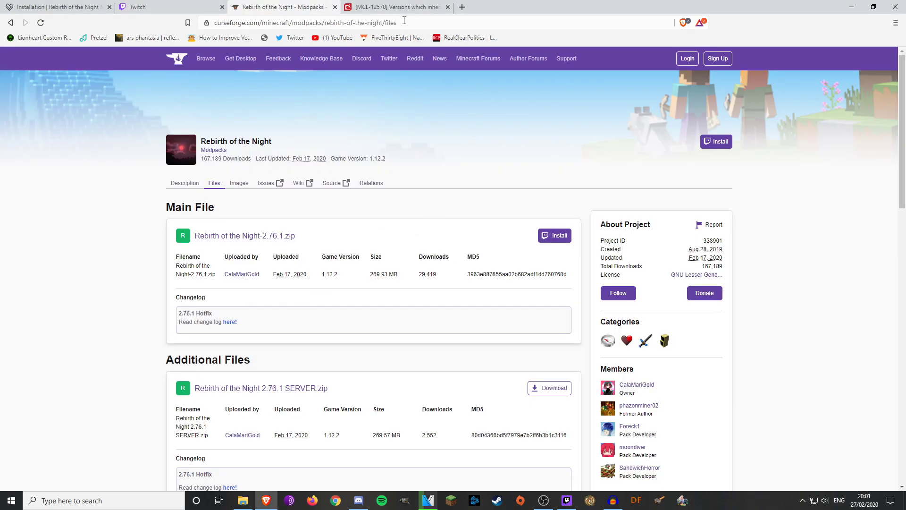
left_click_drag(403, 20, 213, 22)
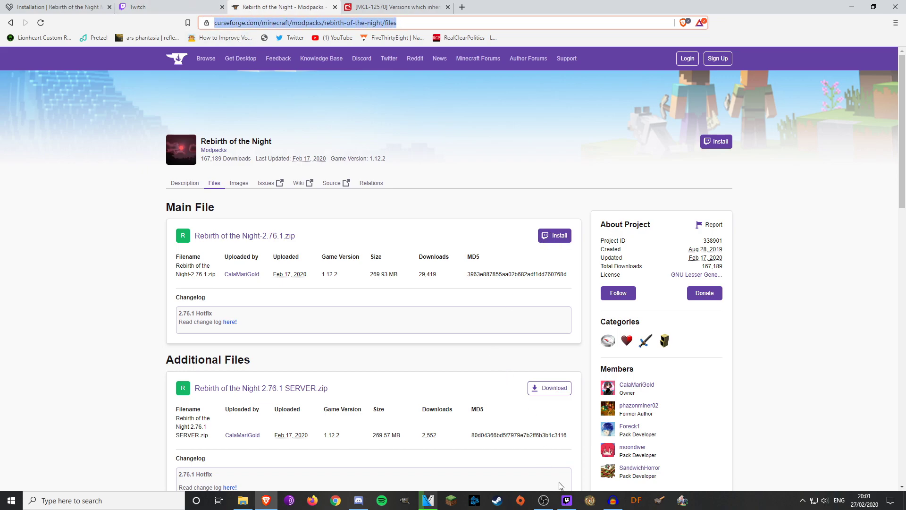
left_click(566, 500)
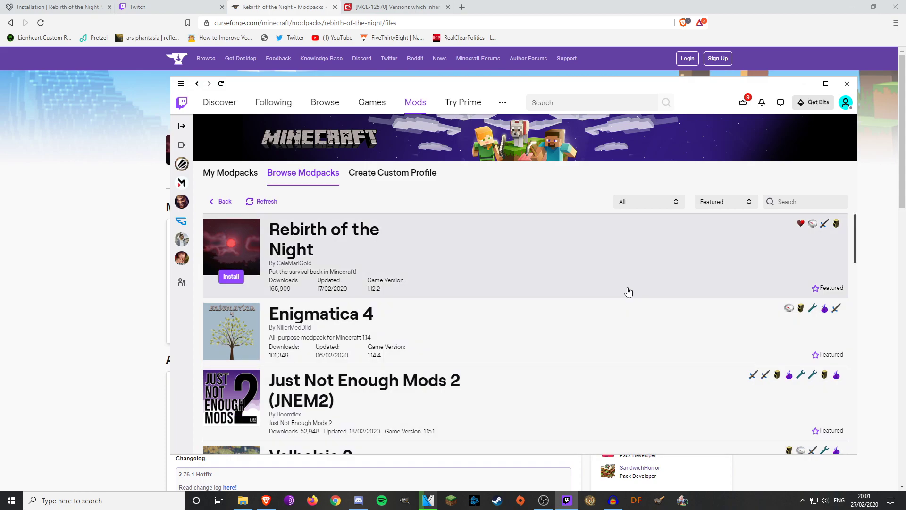
left_click(786, 201)
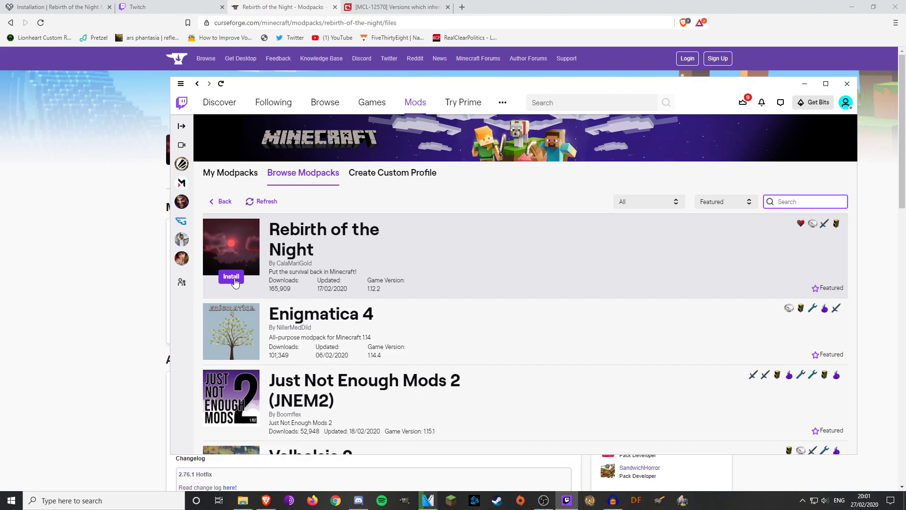
left_click(233, 280)
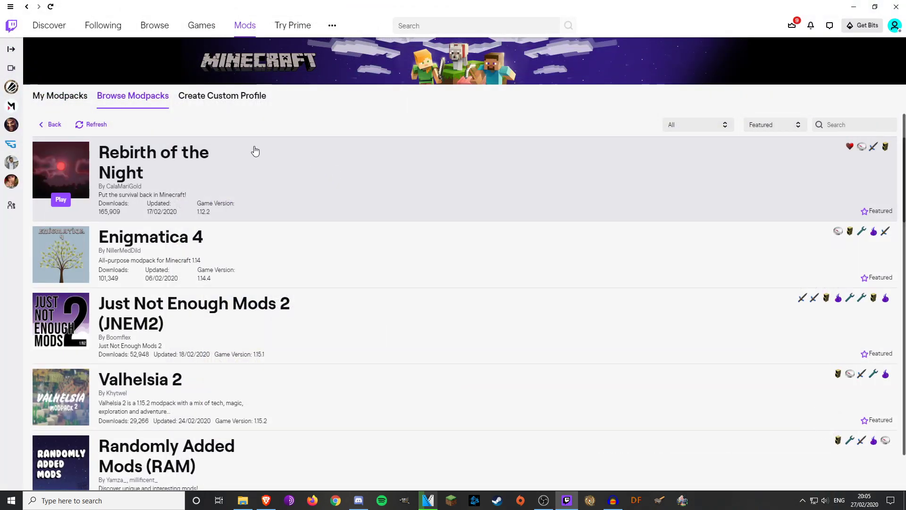
Open the installed Rebirth of the Night modpack's folder from the Twitch app and go into its mods subfolder
left_click(47, 96)
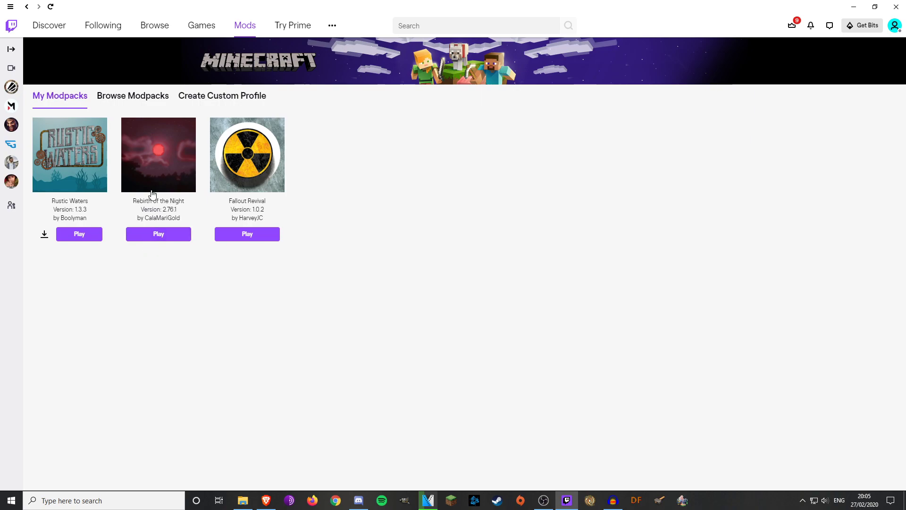
right_click(152, 154)
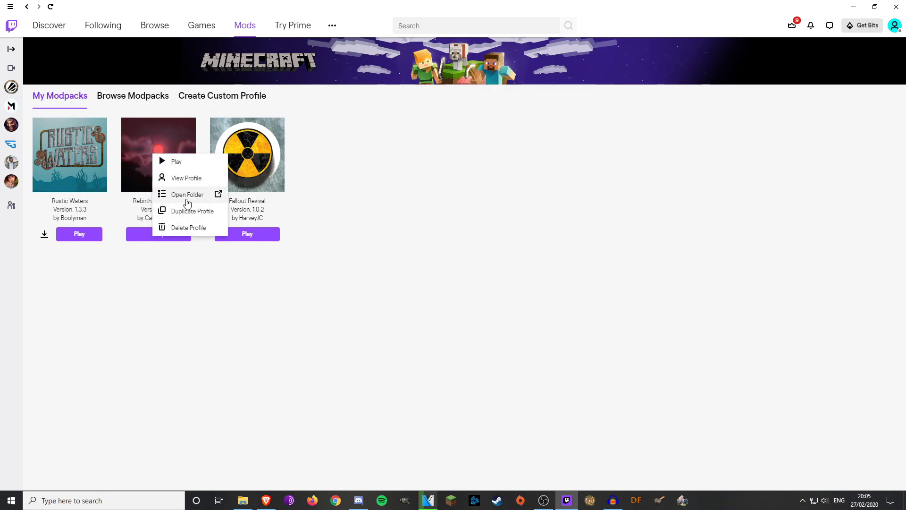
left_click(185, 198)
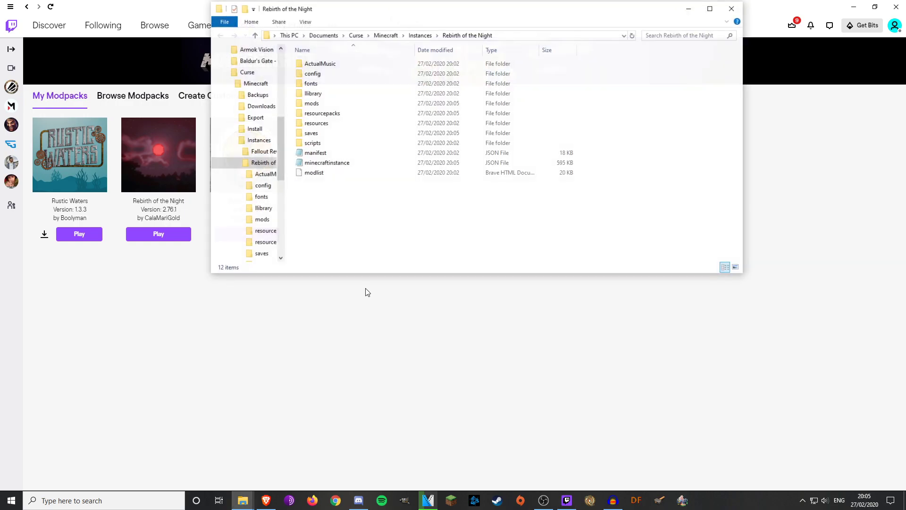
right_click(154, 158)
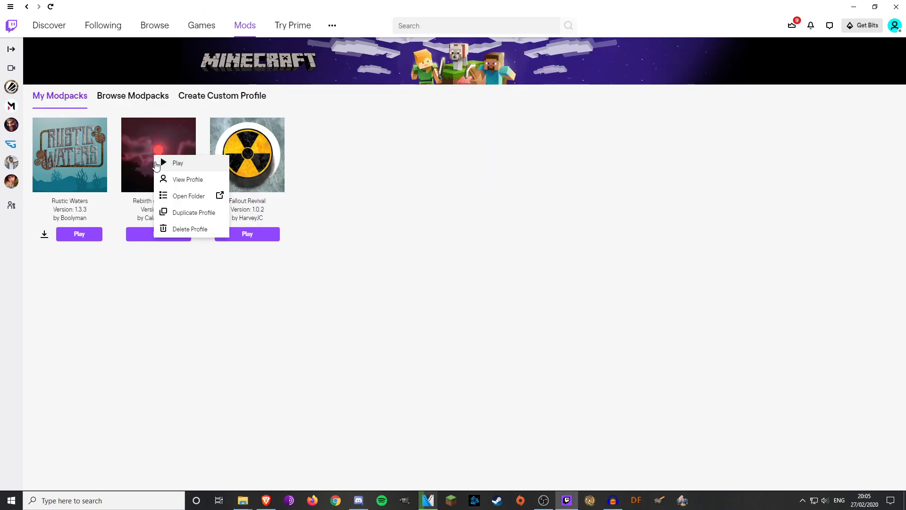
left_click(202, 198)
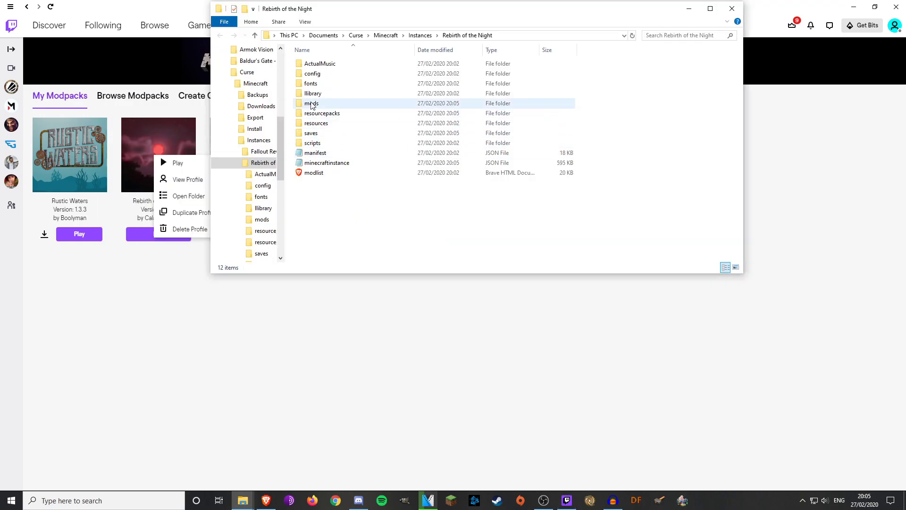
double_click(314, 103)
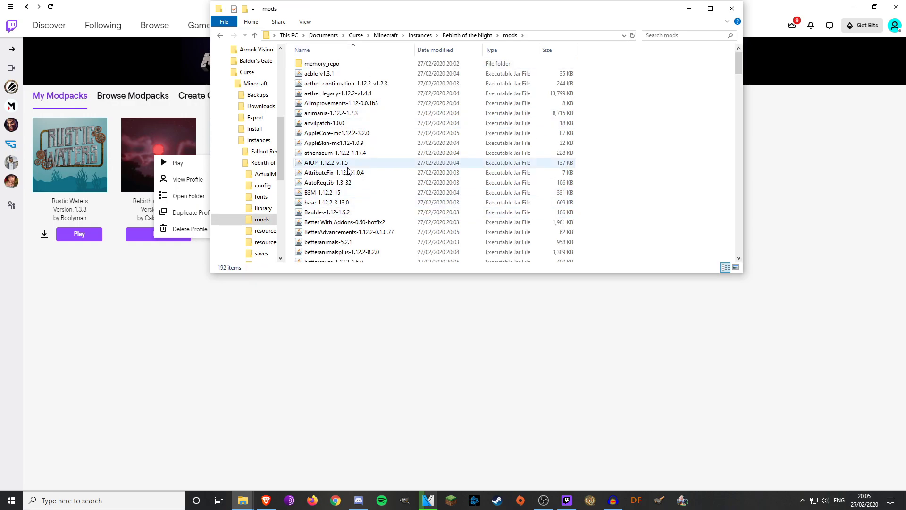
left_click(299, 340)
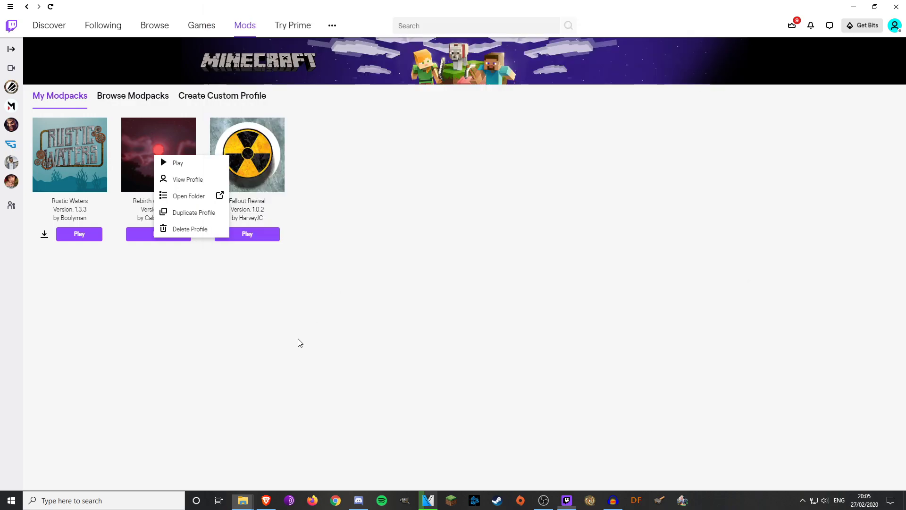
Switch to the browser, start downloading OptiFine_1.12.2_HD_U_F4.jar from the OptiFine site and cancel the save
left_click(266, 502)
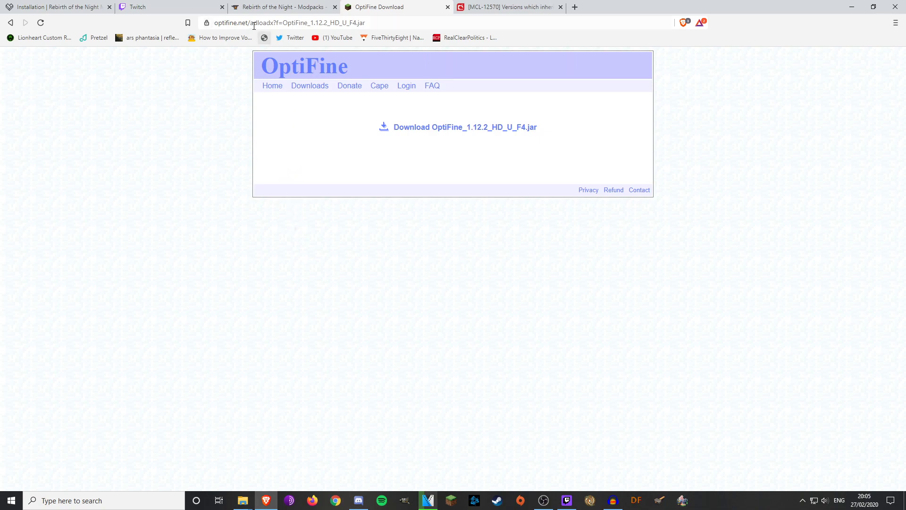
left_click_drag(248, 22, 200, 29)
left_click(223, 162)
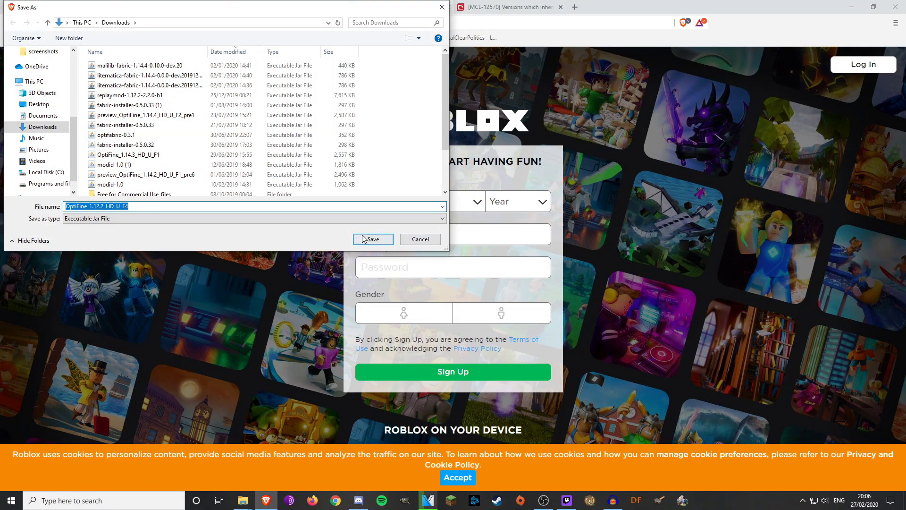
left_click(429, 242)
Copy the OptiFine_1.12.2_HD_U_F4 jar from the desktop into the Rebirth of the Night mods folder
key("super+d")
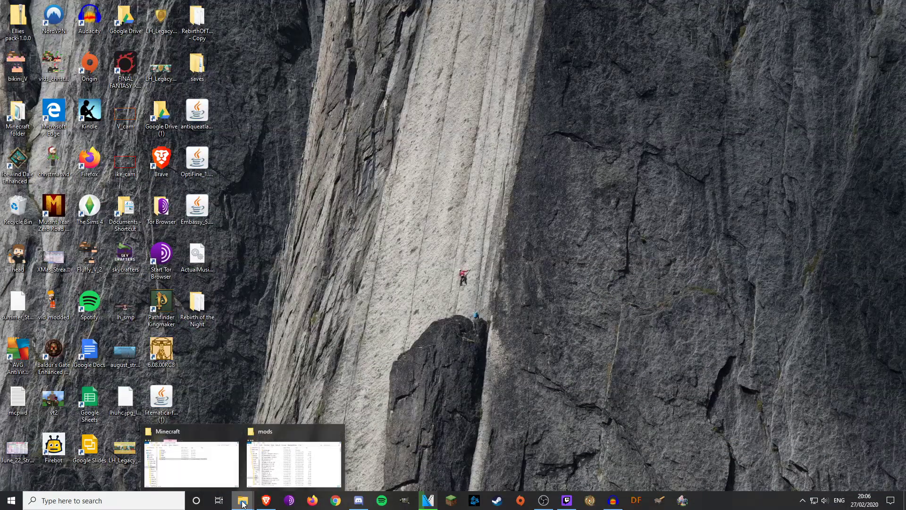
left_click(198, 163)
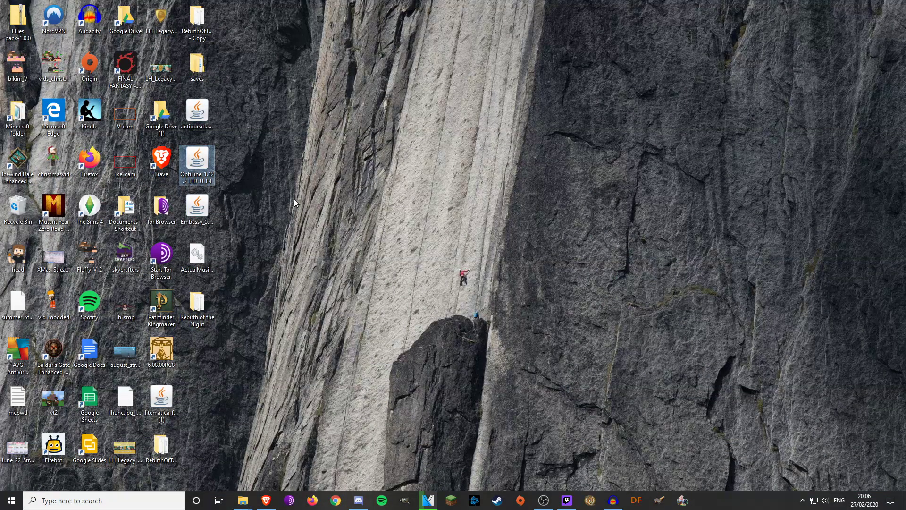
left_click(243, 500)
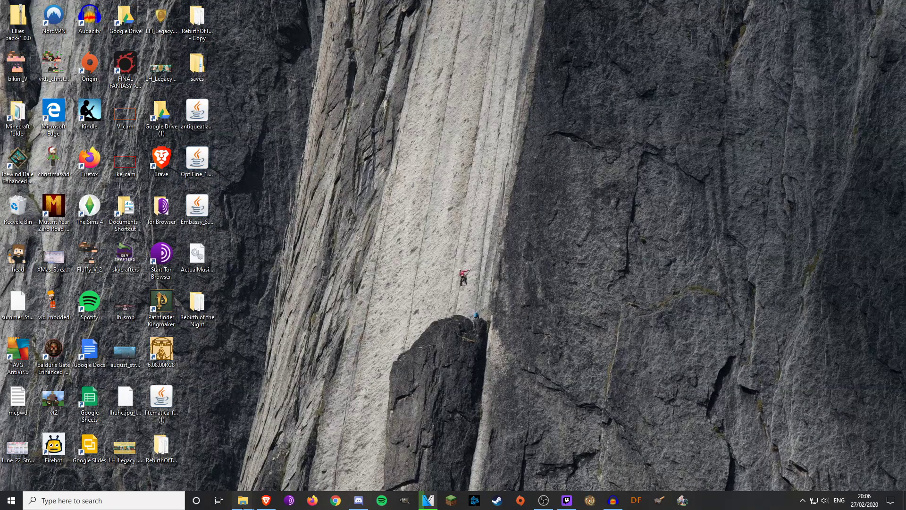
left_click(298, 439)
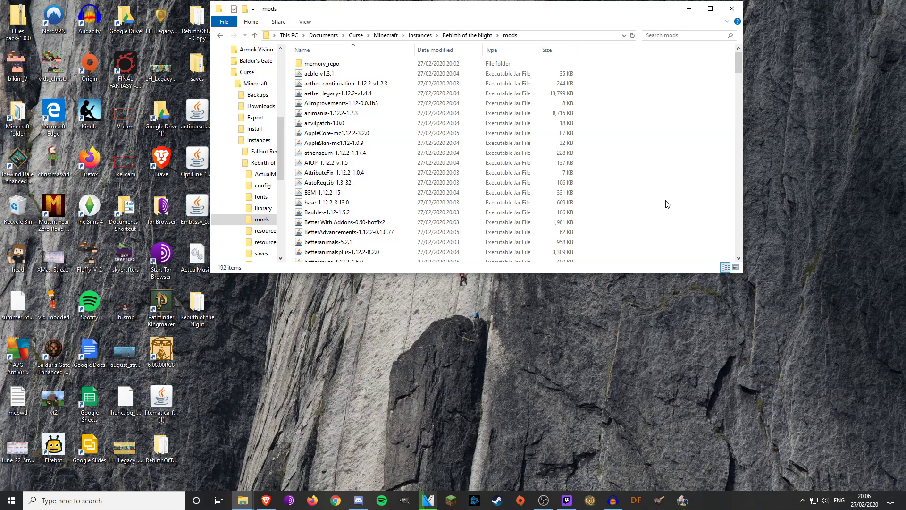
key("ctrl+v")
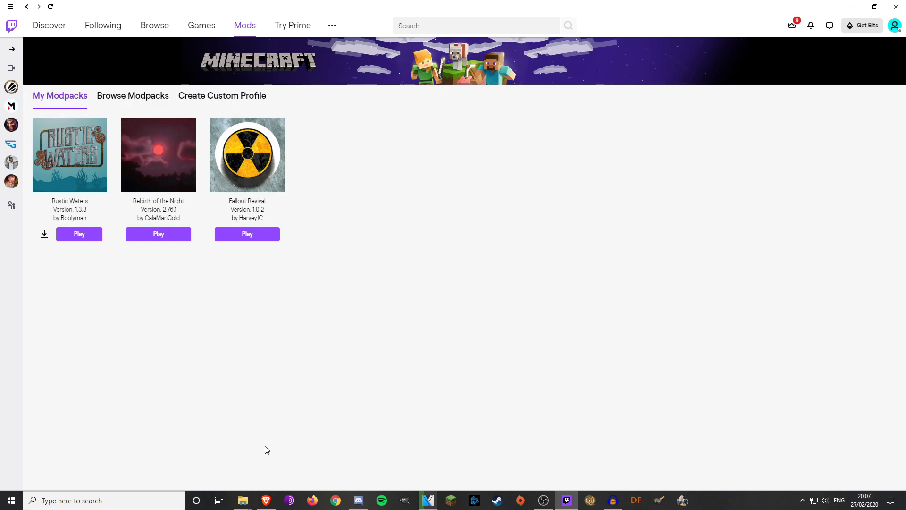
Return to the wiki's Installation page in the browser and examine the Installing Custom Music section
left_click(263, 500)
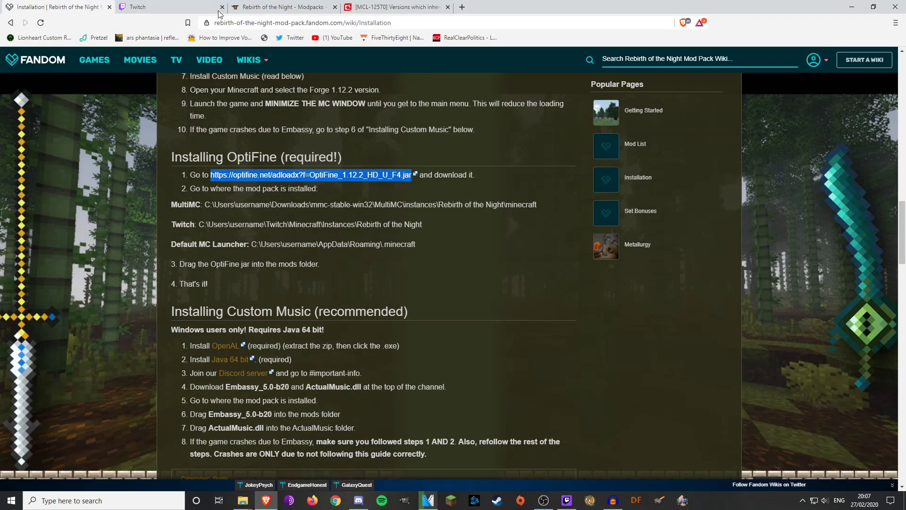
left_click(373, 332)
scroll(374, 332, "down", 1)
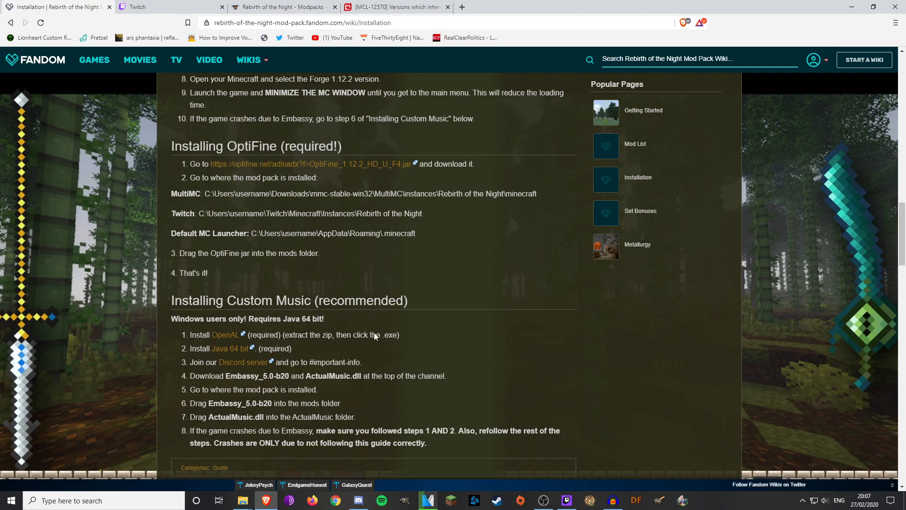
Start downloading the OpenAL installer zip, oalinst, from the Installing Custom Music instructions and cancel the save
scroll(374, 333, "down", 2)
left_click_drag(172, 83, 431, 318)
left_click(421, 287)
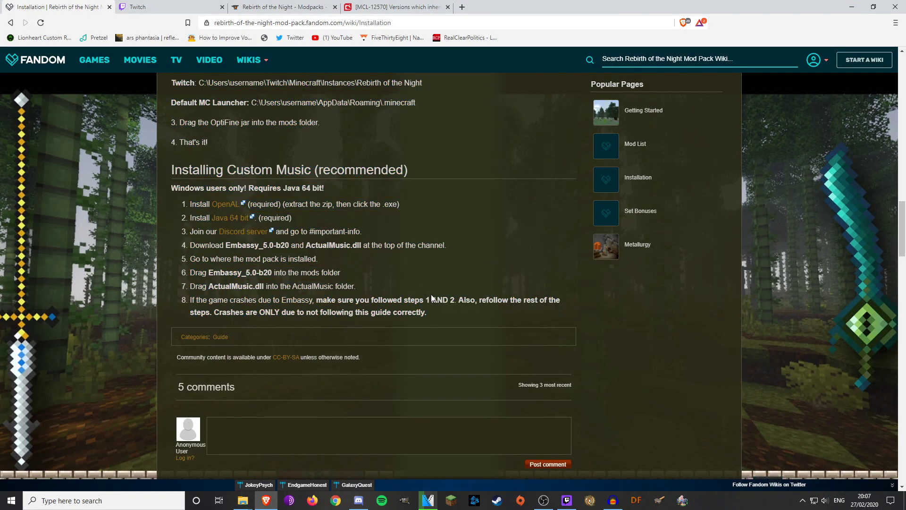
left_click(223, 208)
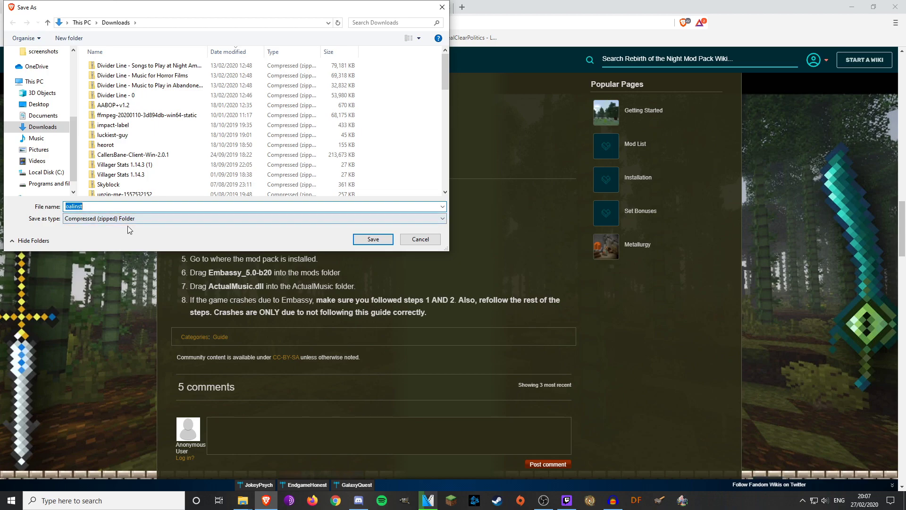
left_click(427, 240)
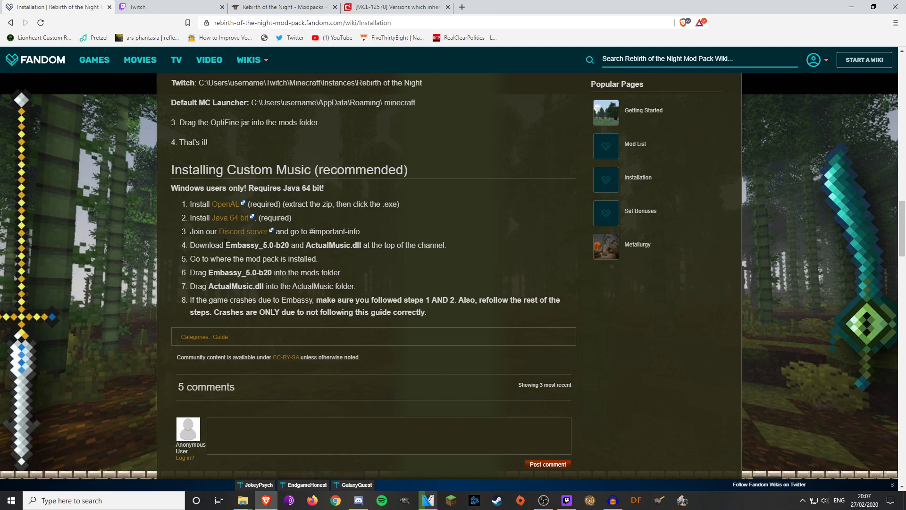
Check the wiki's Embassy_5.0-b20 and ActualMusic.dll download instruction, then switch to Discord and open the Rebirth of the Night server's important-info channel
left_click_drag(224, 245, 361, 245)
left_click(296, 240)
left_click(361, 500)
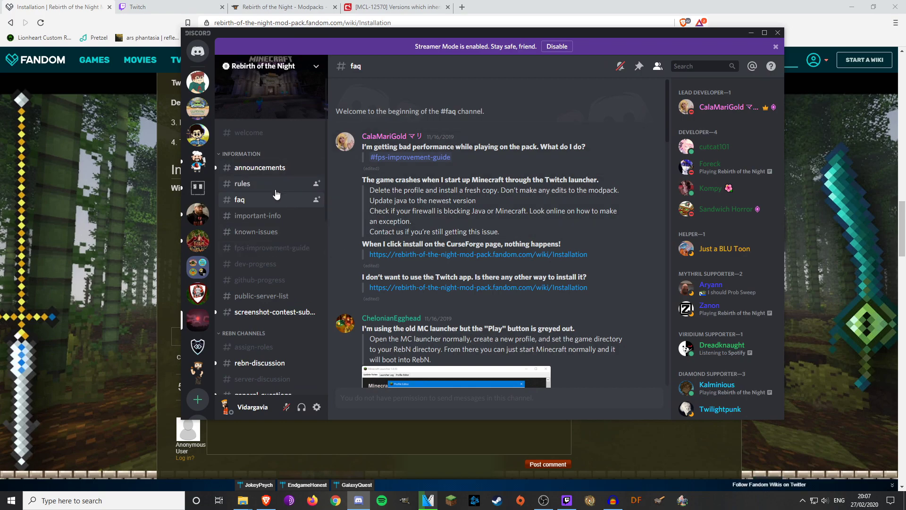
scroll(276, 195, "down", 7)
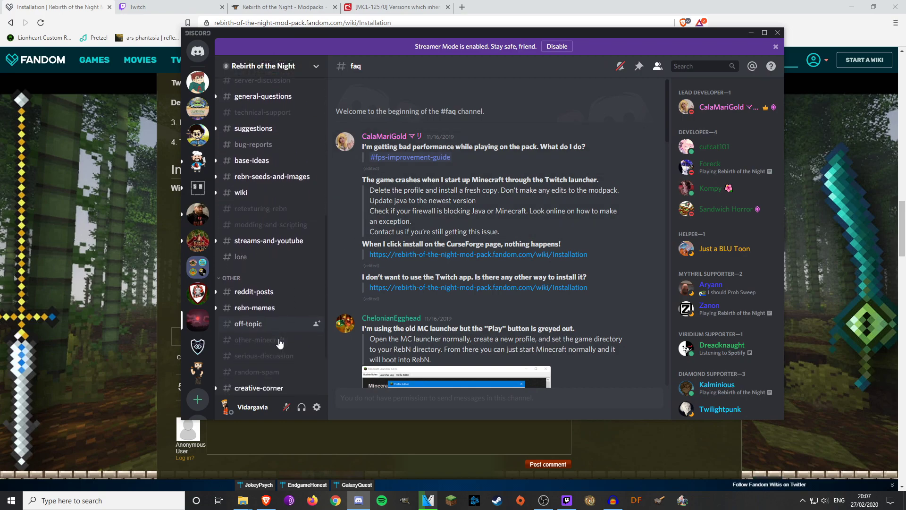
scroll(280, 342, "up", 8)
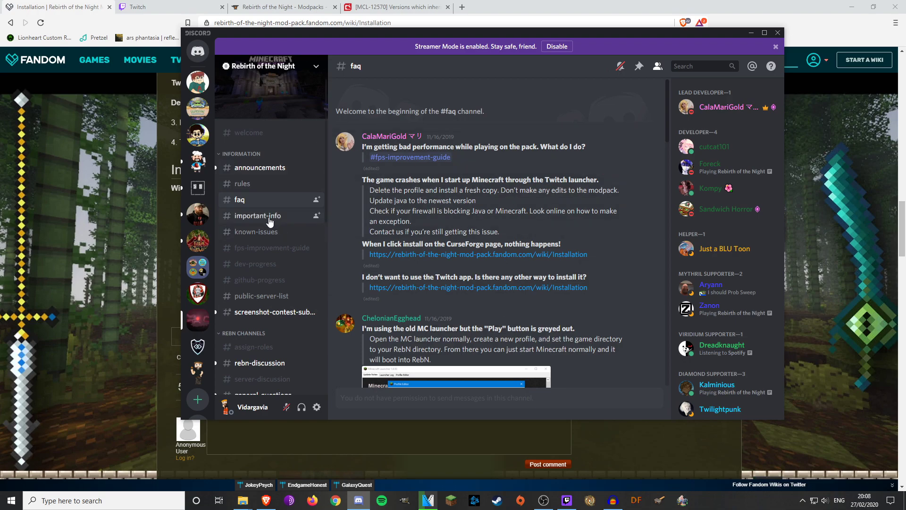
left_click(268, 217)
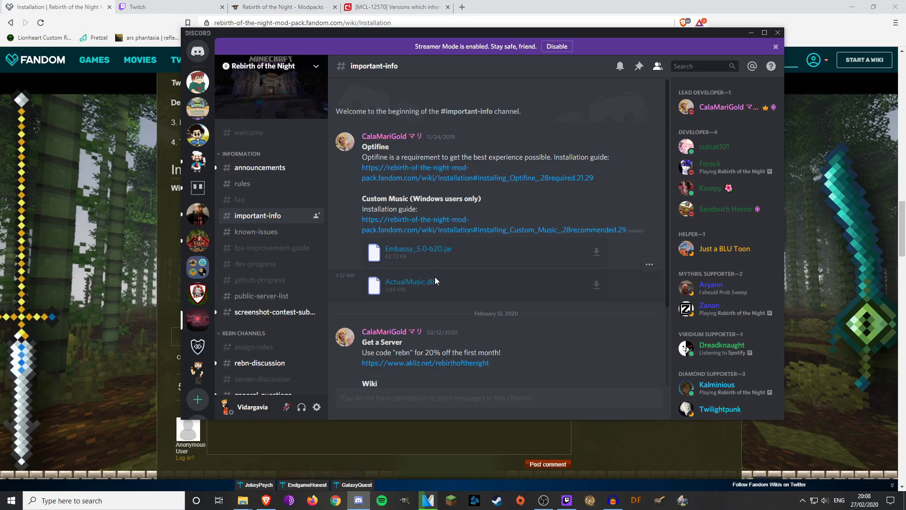
Copy the Embassy_5.0-b20 jar from the desktop into the Rebirth of the Night mods folder
key("alt+Tab")
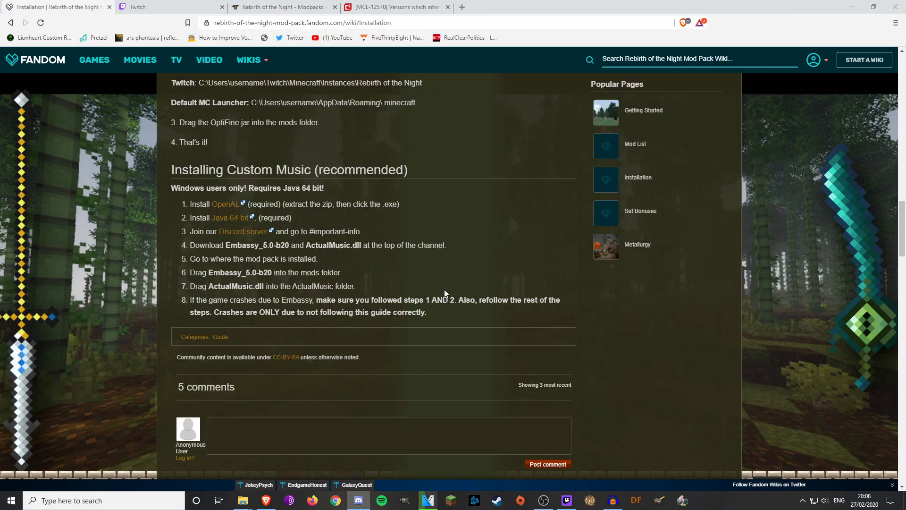
key("super+d")
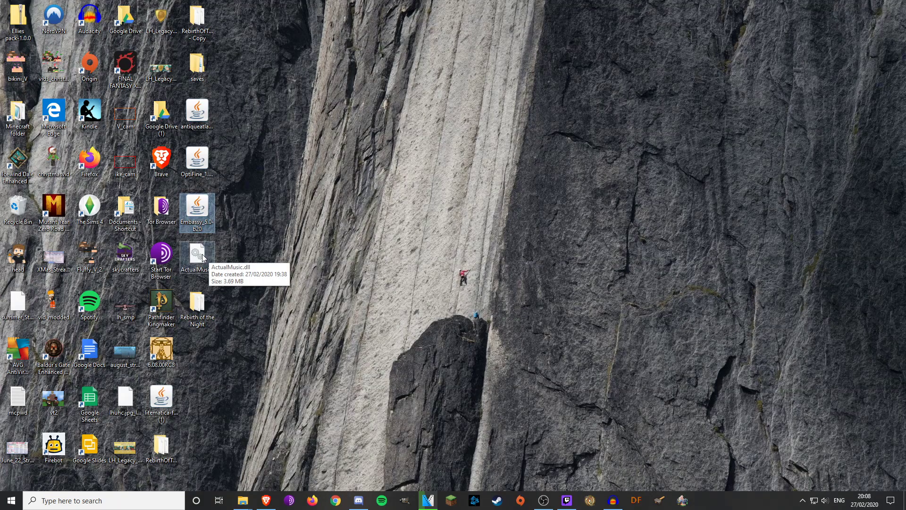
key("Down")
left_click(201, 207)
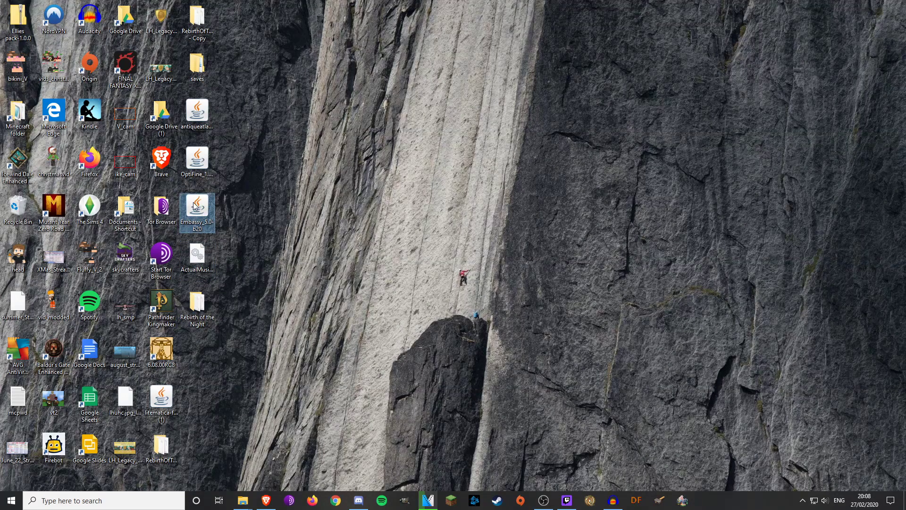
key("alt+Tab")
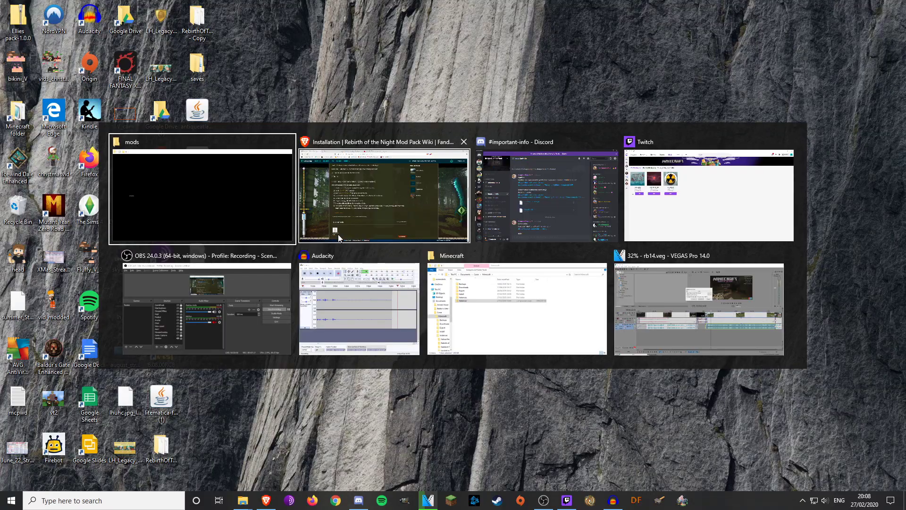
key("Tab")
key("Tab")
key("Tab")
key("Tab")
key("Tab")
key("Tab")
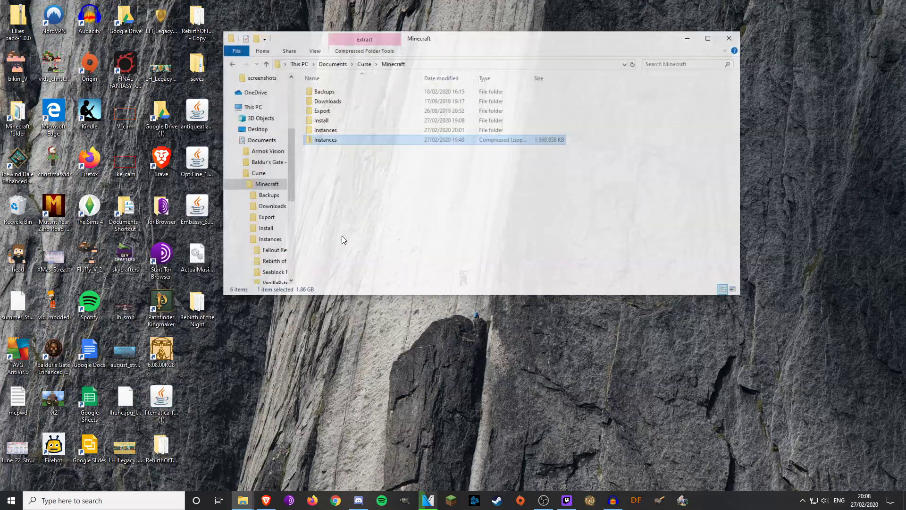
key("alt+Tab")
key("ctrl+v")
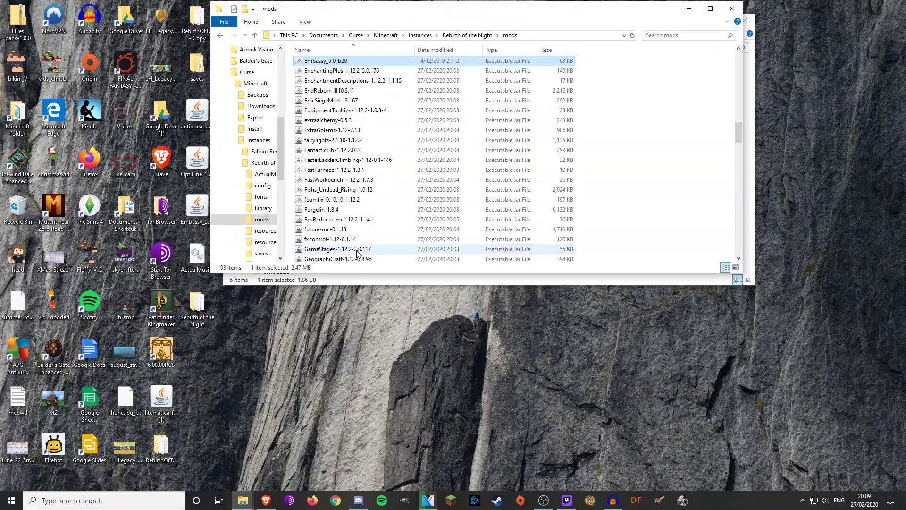
scroll(349, 162, "down", 4)
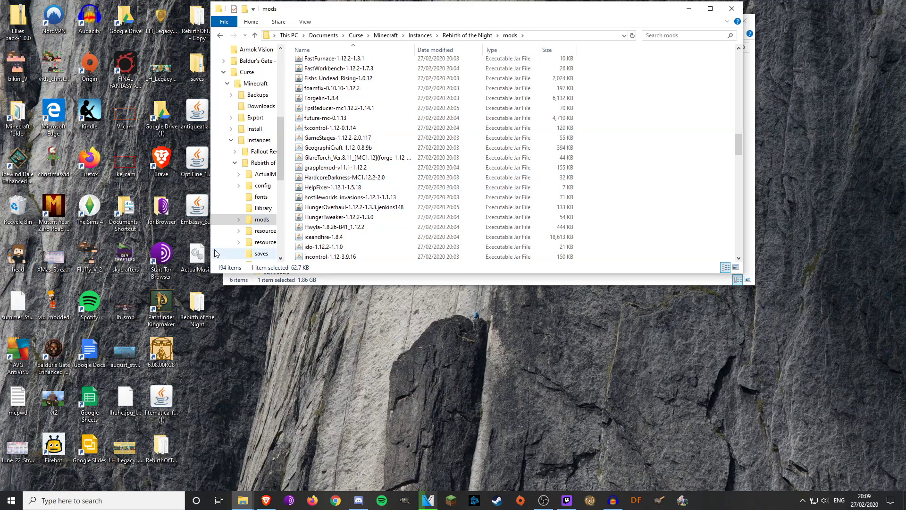
Copy ActualMusic.dll from the desktop into the ActualMusic folder inside the Rebirth of the Night folder
left_click(201, 264)
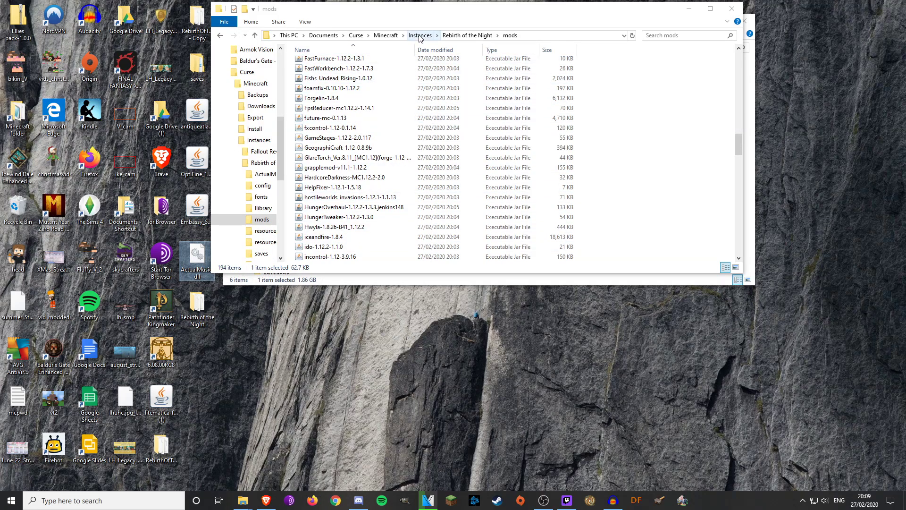
left_click(484, 37)
left_click(484, 37)
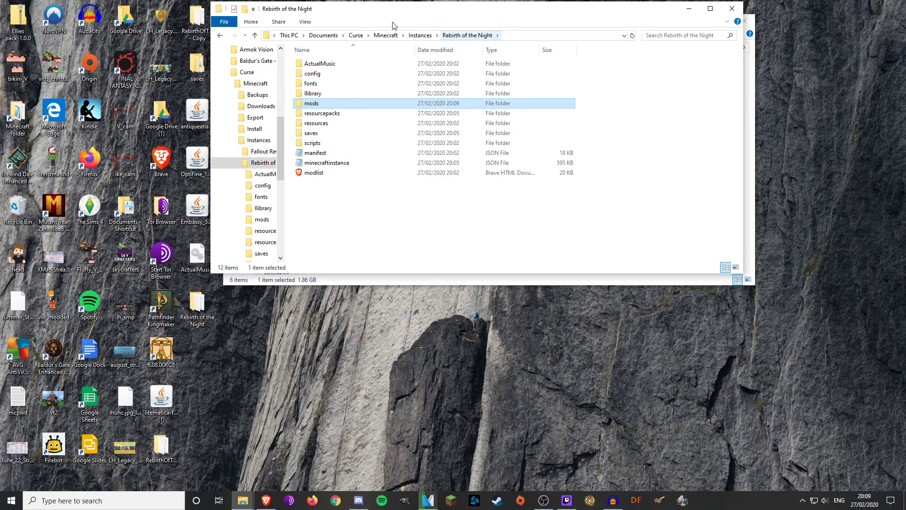
left_click(333, 66)
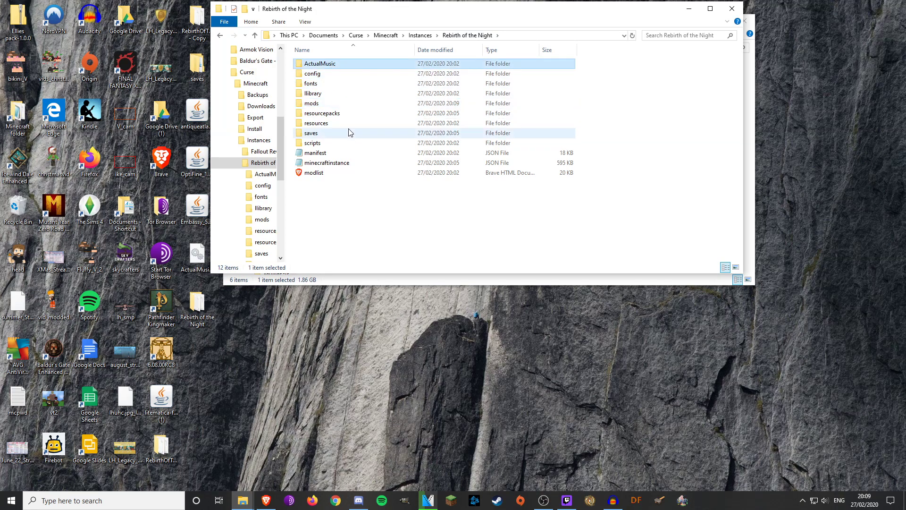
double_click(299, 65)
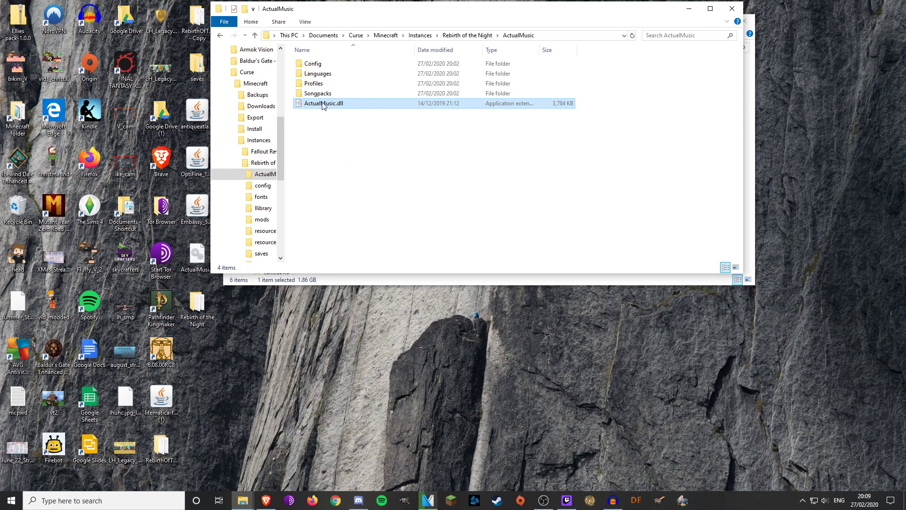
Switch to the wiki in the browser and review the Embassy crash note and the OpenAL and Java 64 bit requirements
key("alt+Tab")
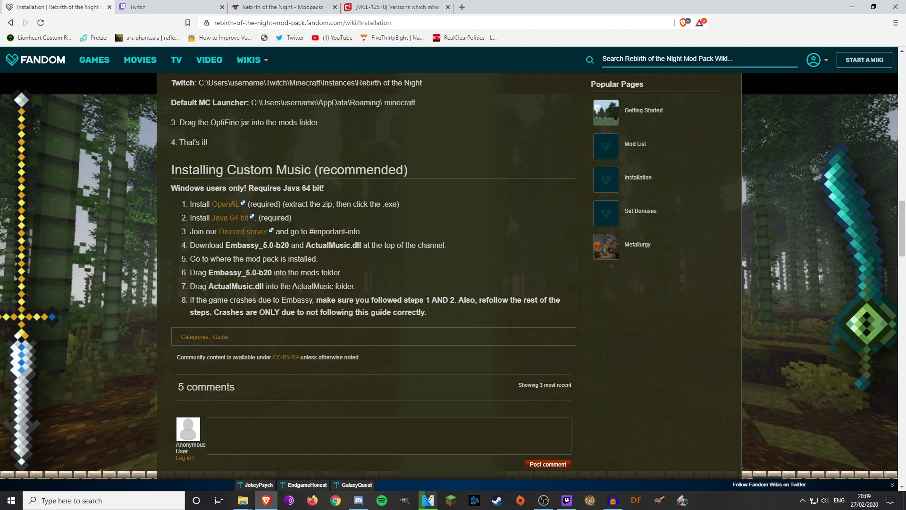
left_click_drag(427, 300, 454, 300)
left_click_drag(191, 204, 263, 218)
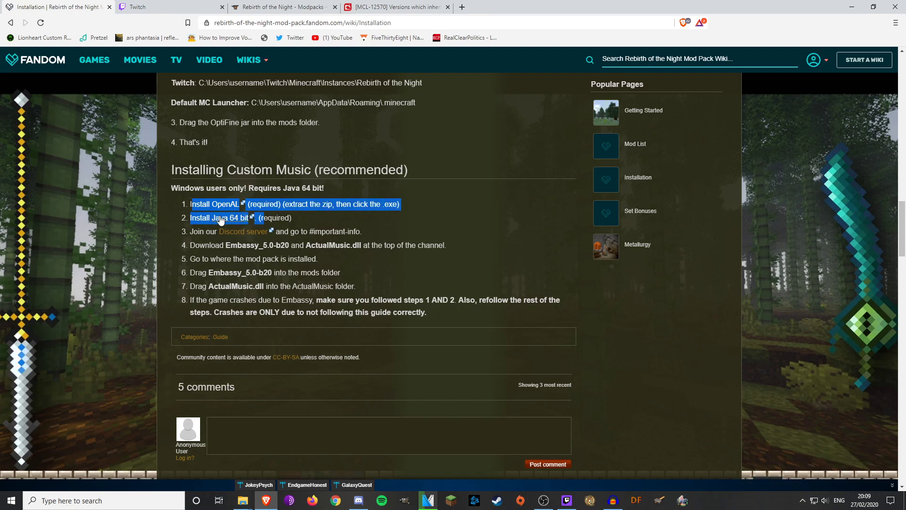
double_click(201, 217)
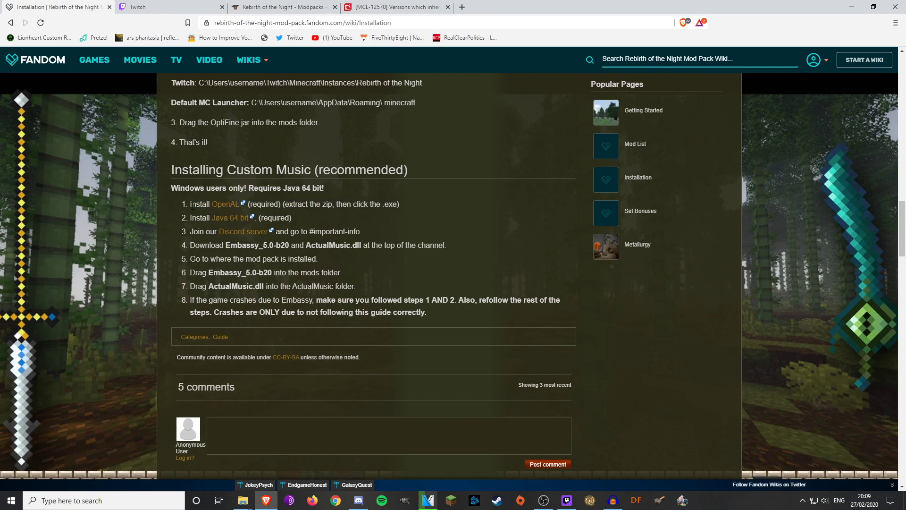
double_click(194, 204)
Switch to the Twitch app, turn off Use System Memory Settings in the Rebirth of the Night profile options and raise its memory allocation
key("alt+Tab")
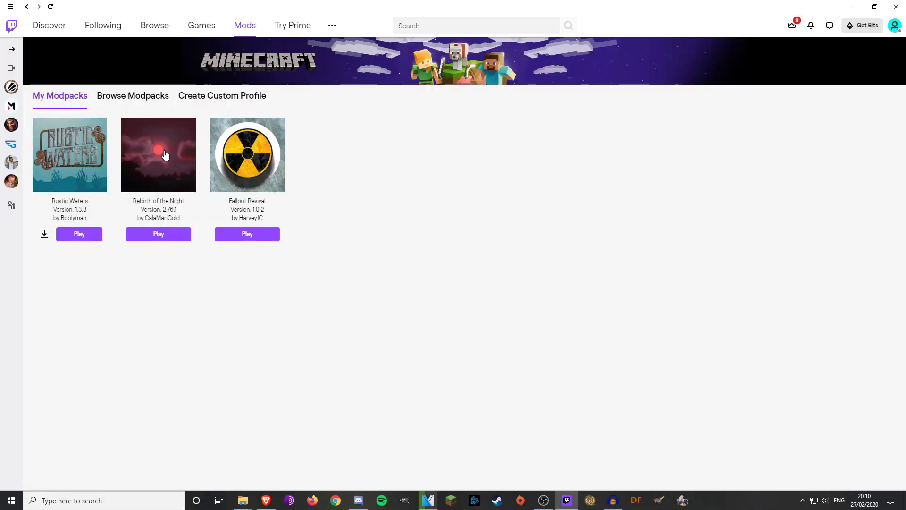
left_click(161, 155)
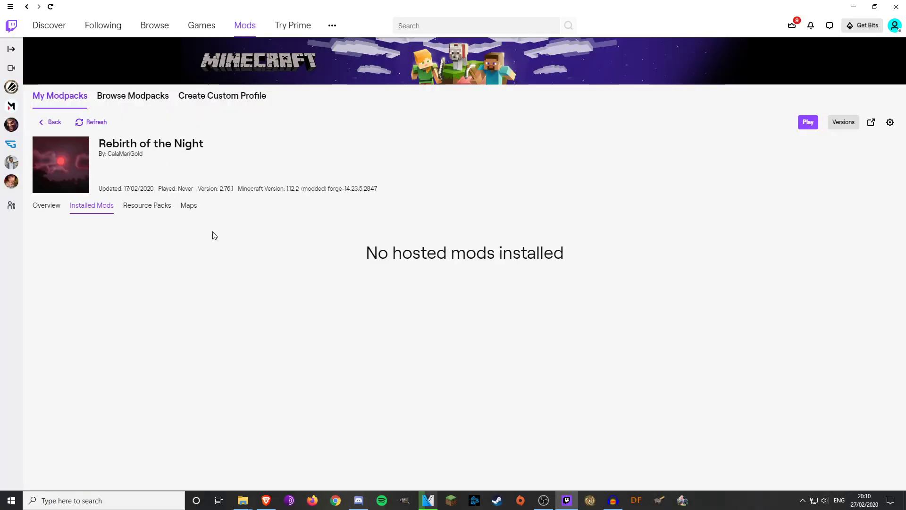
left_click(890, 124)
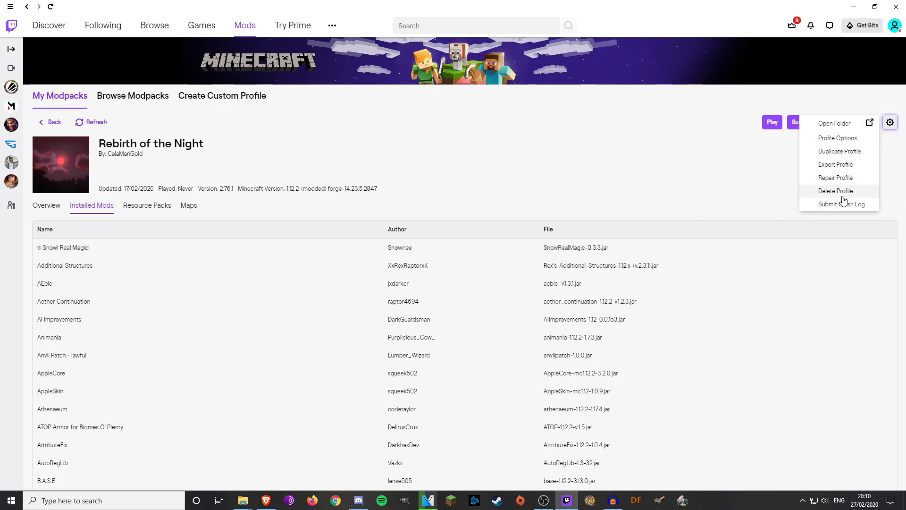
left_click(838, 139)
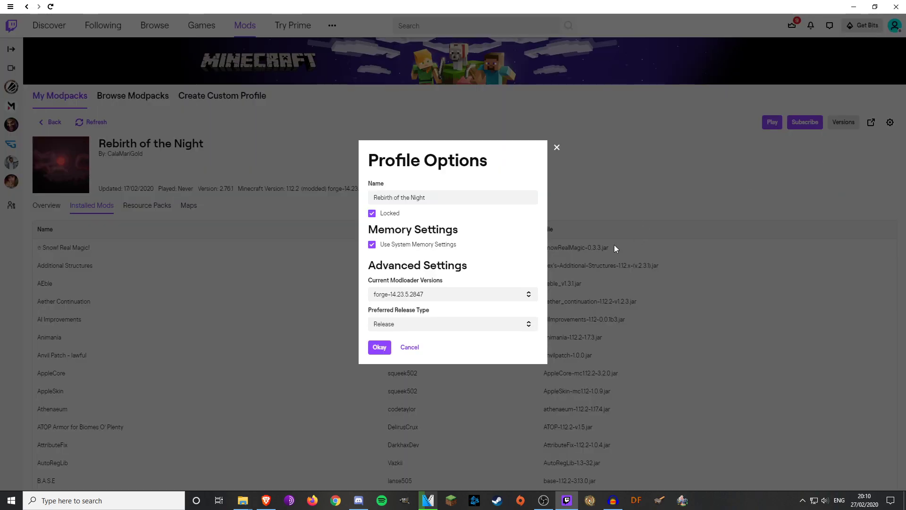
left_click(372, 245)
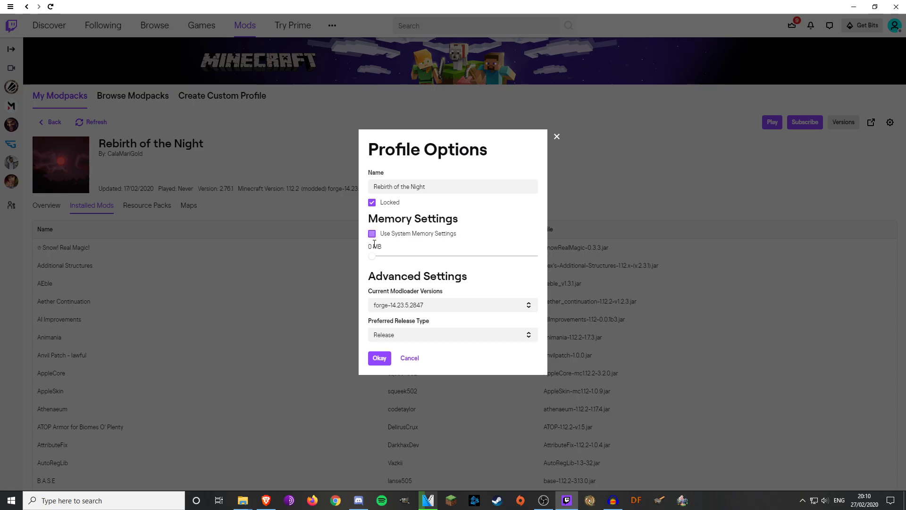
left_click_drag(370, 258, 455, 259)
left_click(380, 358)
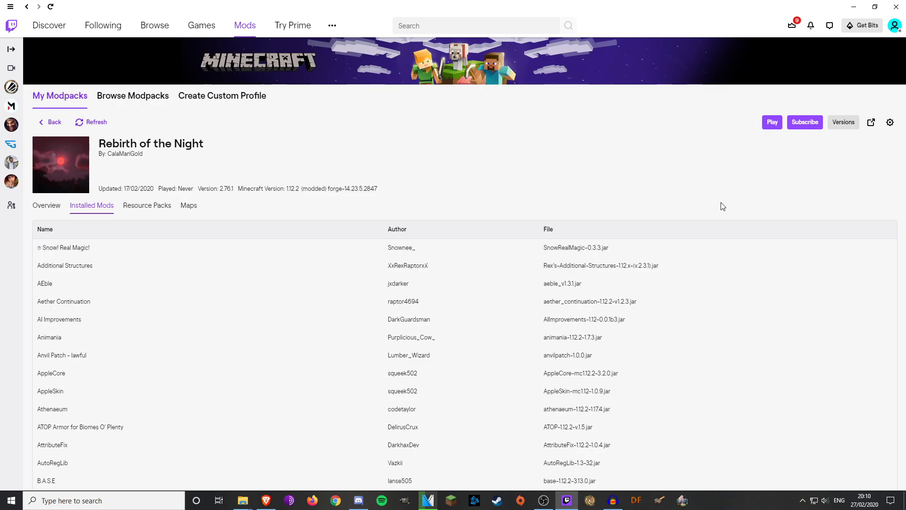
Launch the Rebirth of the Night modpack and start the game from the Minecraft Launcher
left_click(773, 122)
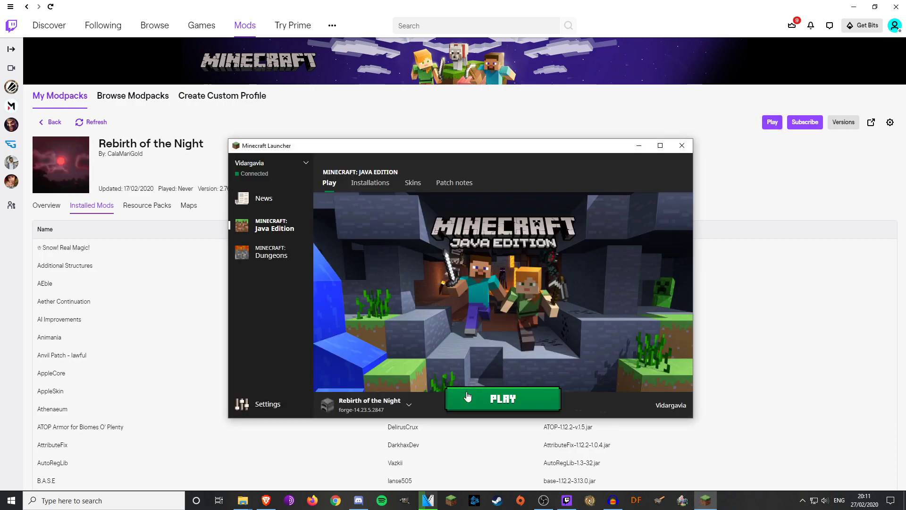
left_click(471, 400)
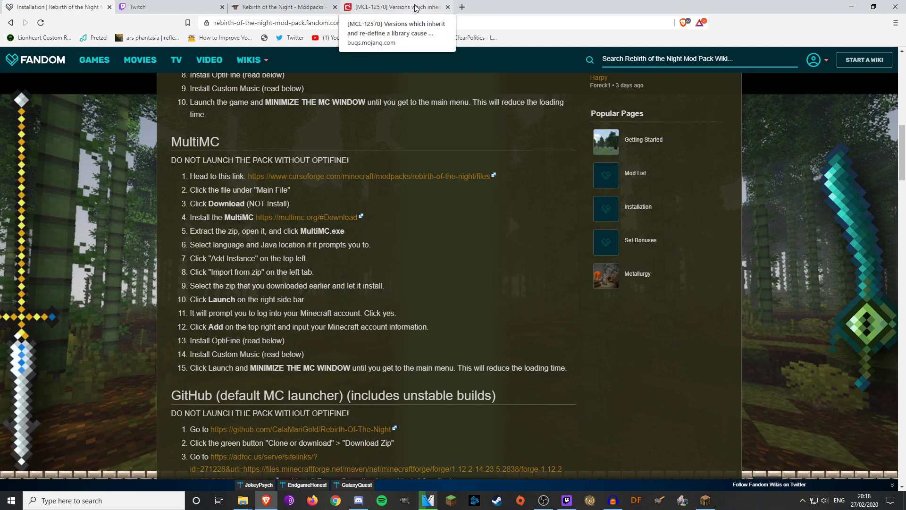
Open the MCL-12570 bug report in the browser and examine its potential fixes, affected versions, attachments and linked issues
left_click(416, 8)
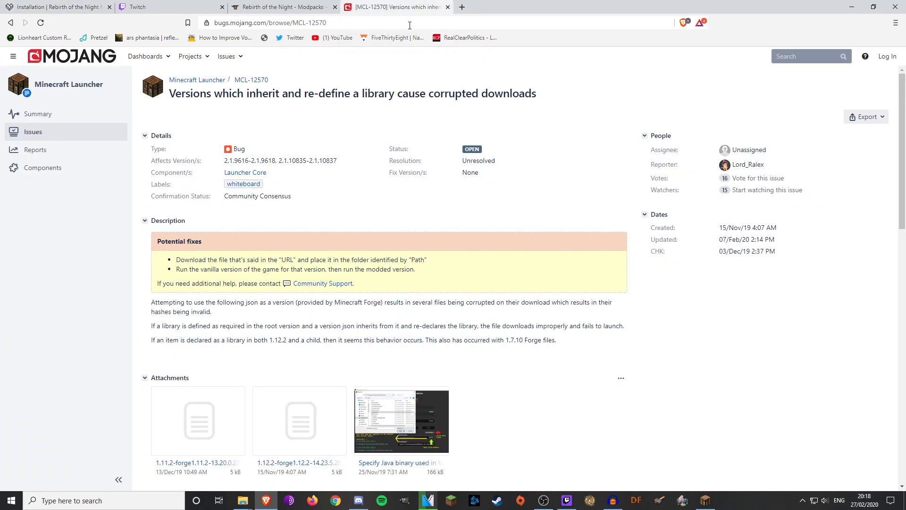
left_click(357, 25)
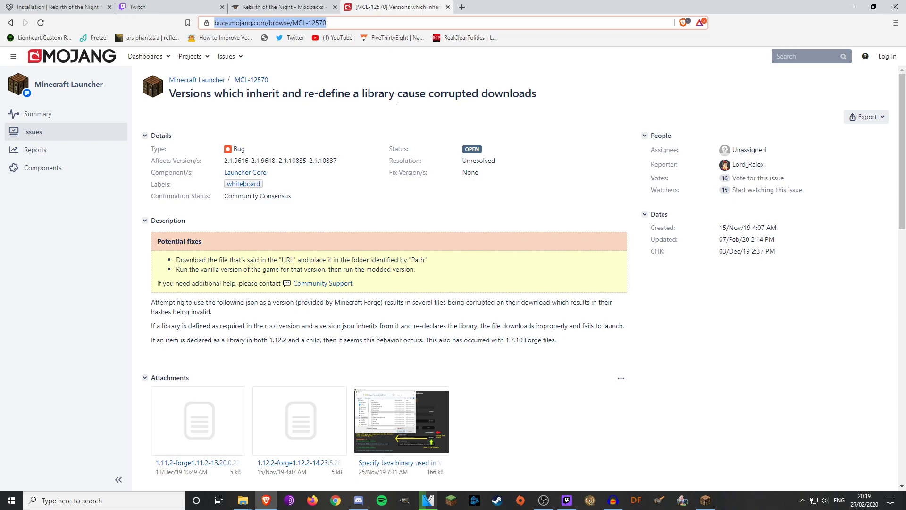
left_click(499, 99)
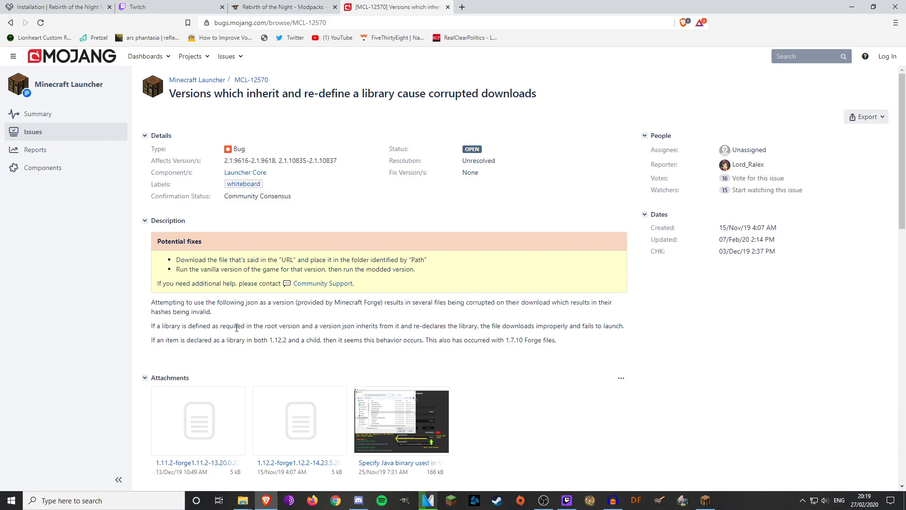
left_click_drag(268, 339, 291, 340)
left_click(328, 340)
scroll(472, 330, "down", 2)
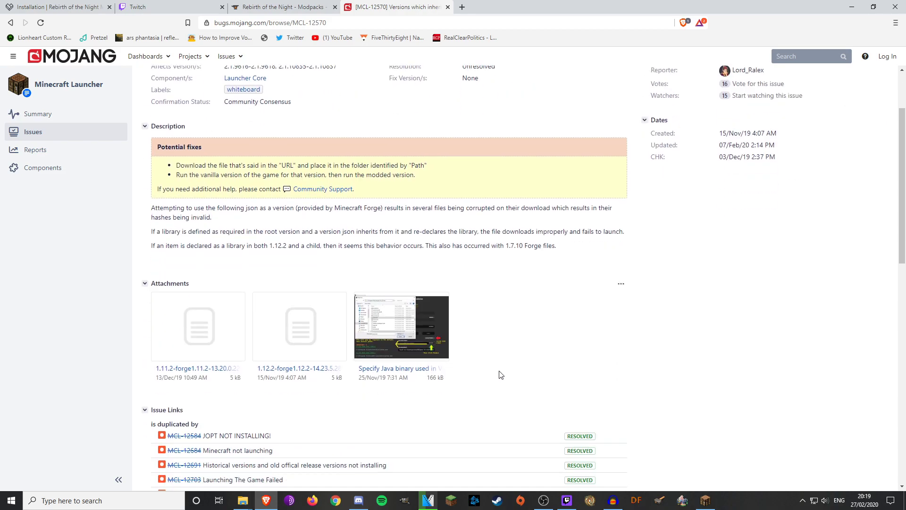
scroll(501, 374, "down", 2)
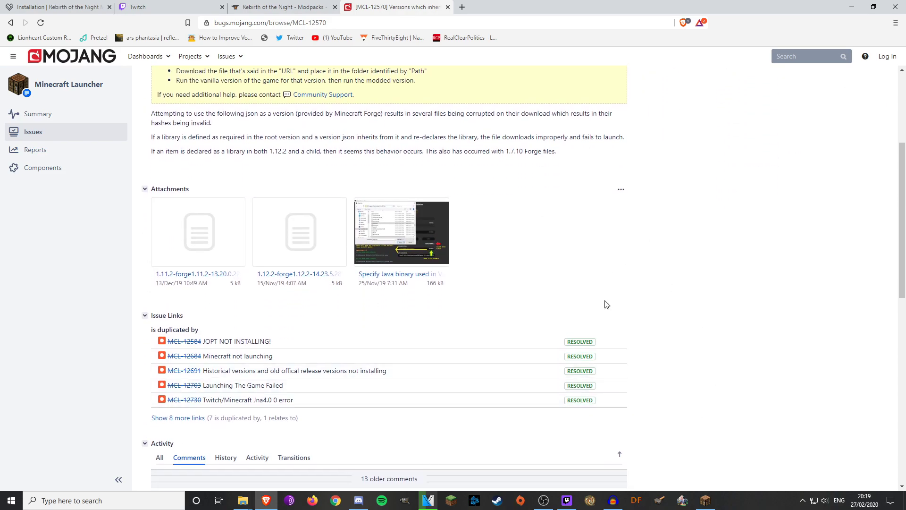
scroll(665, 383, "down", 4)
scroll(658, 391, "up", 4)
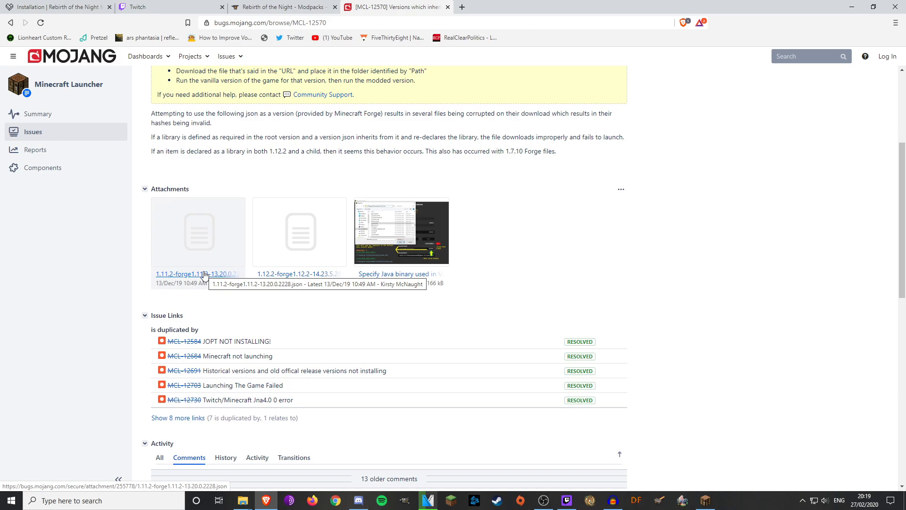
View the bug report's 1.11.2 Forge JSON attachment and close the attachment, CurseForge files and Twitch downloads pages, returning to the wiki
left_click(204, 275)
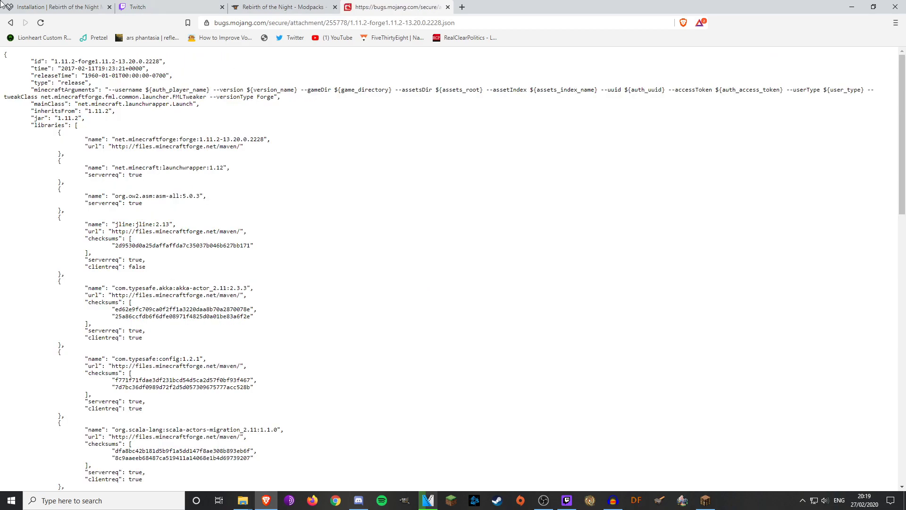
key("ctrl+w")
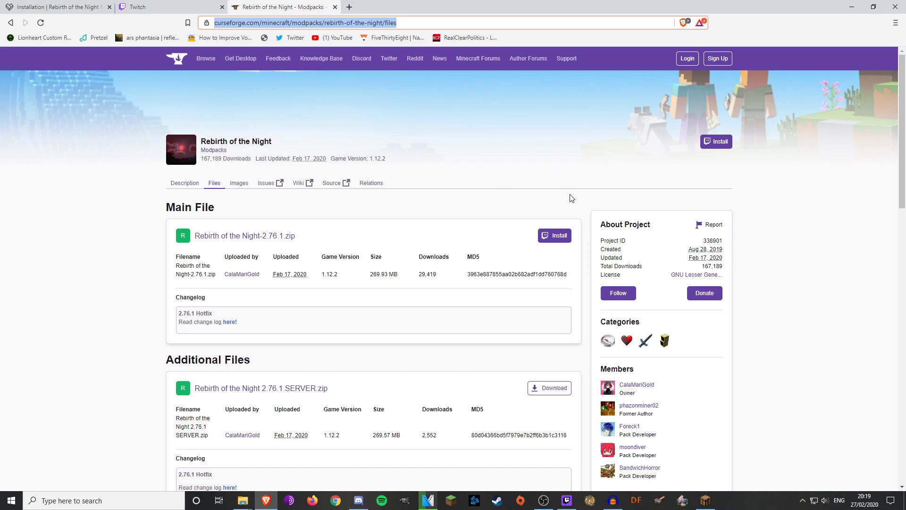
key("ctrl+w")
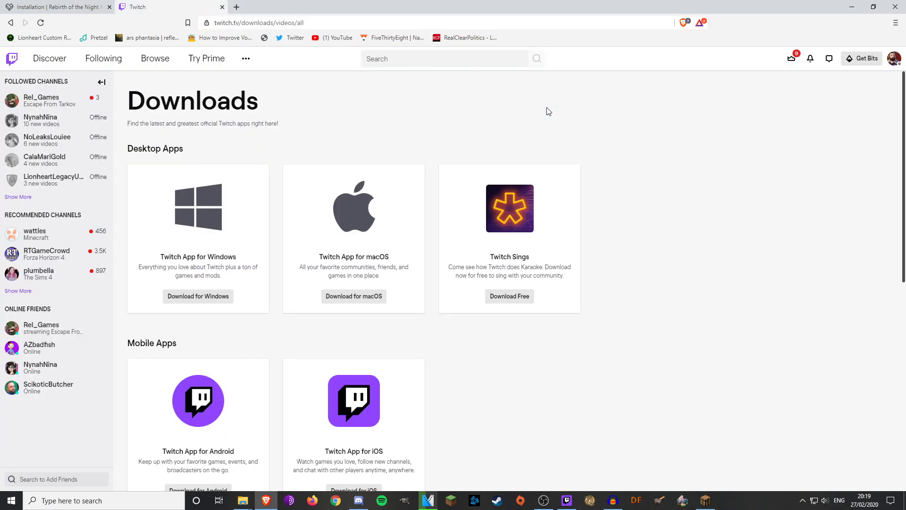
key("ctrl+w")
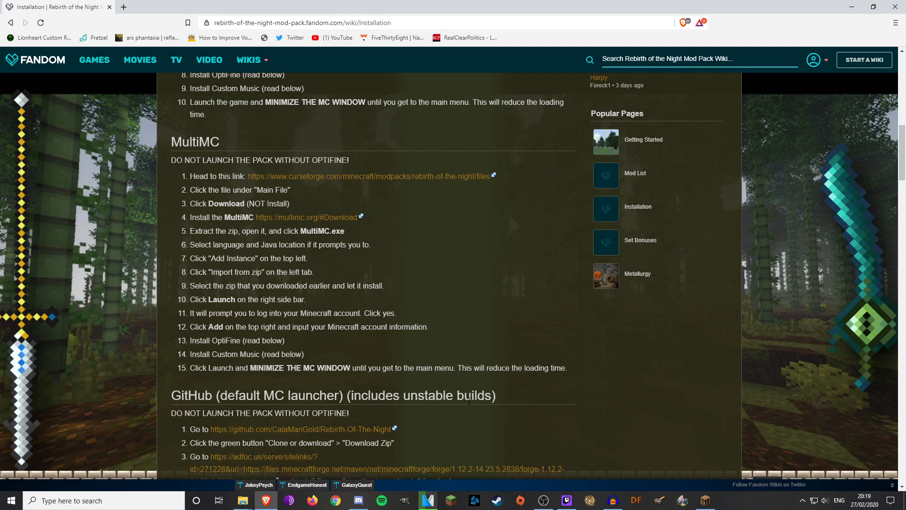
Review the wiki's installation guide, covering the CurseForge, Twitch, MultiMC and GitHub methods plus the OptiFine and custom music sections
scroll(469, 366, "up", 10)
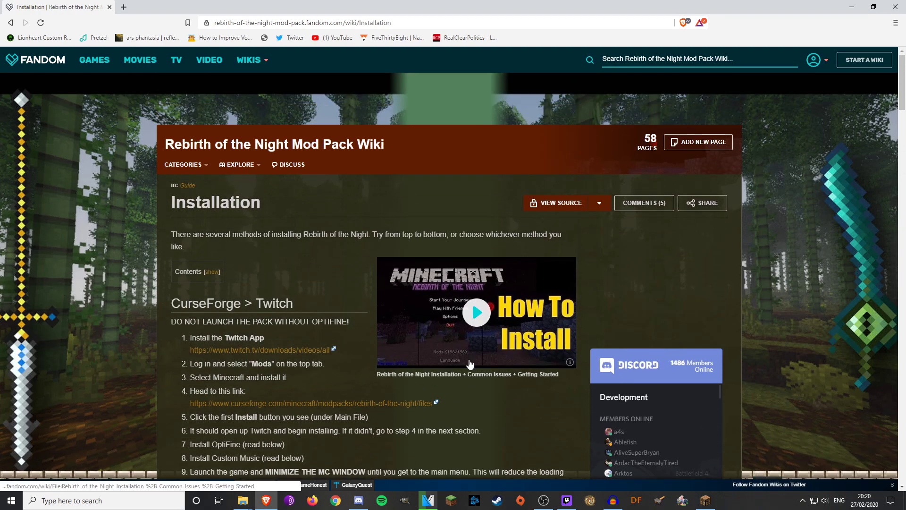
scroll(468, 358, "down", 10)
scroll(469, 355, "down", 10)
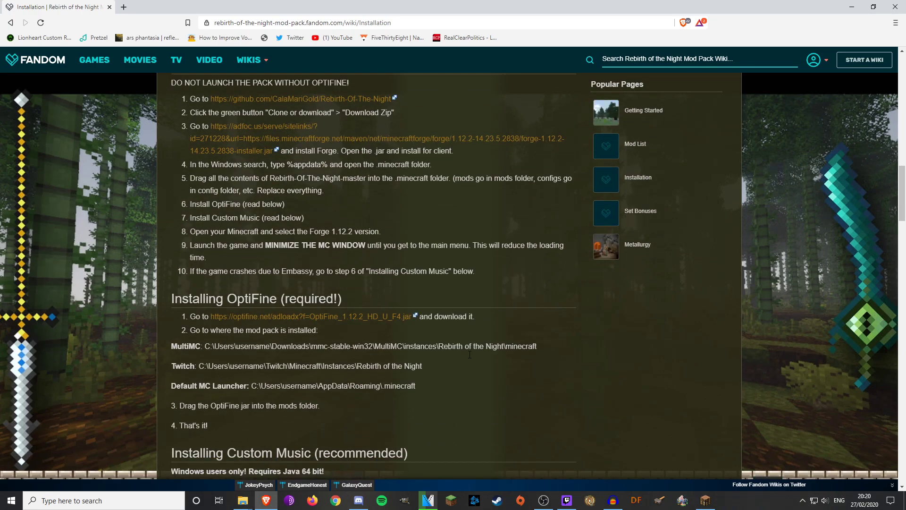
scroll(469, 352, "down", 2)
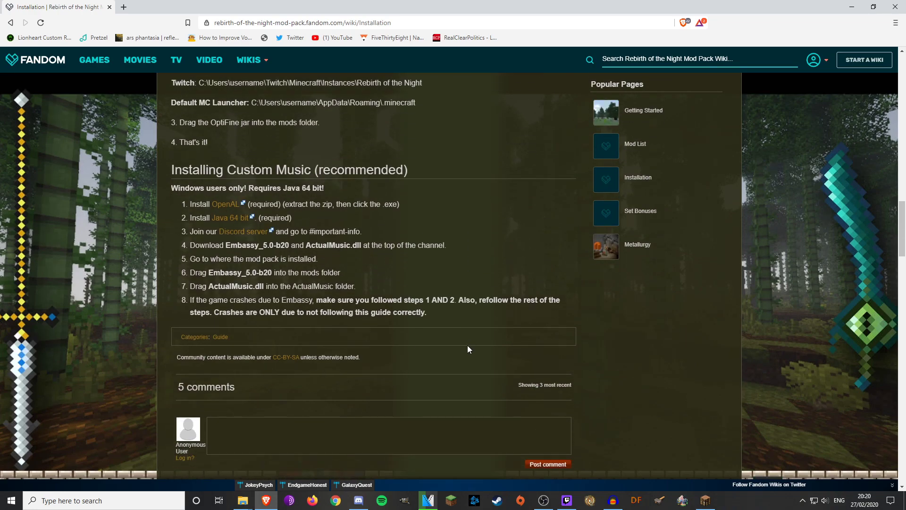
scroll(465, 349, "up", 2)
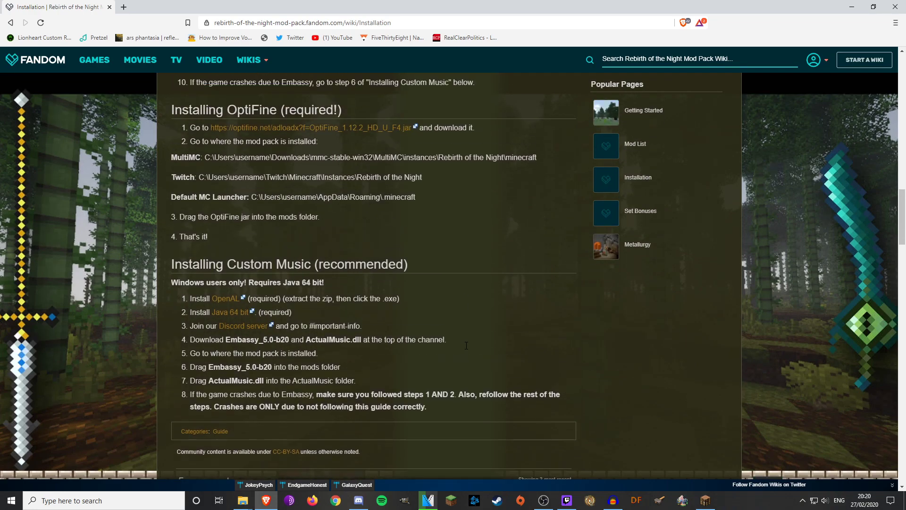
scroll(520, 332, "up", 15)
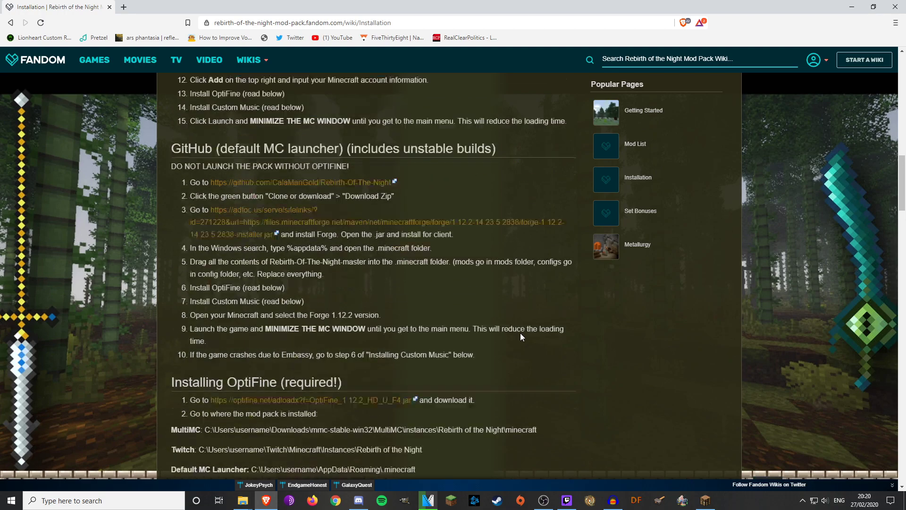
scroll(520, 333, "up", 3)
scroll(521, 317, "up", 2)
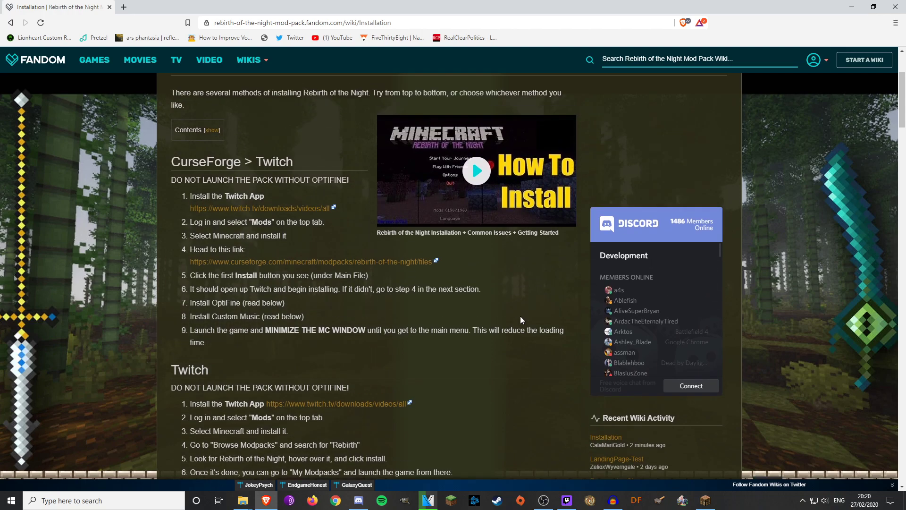